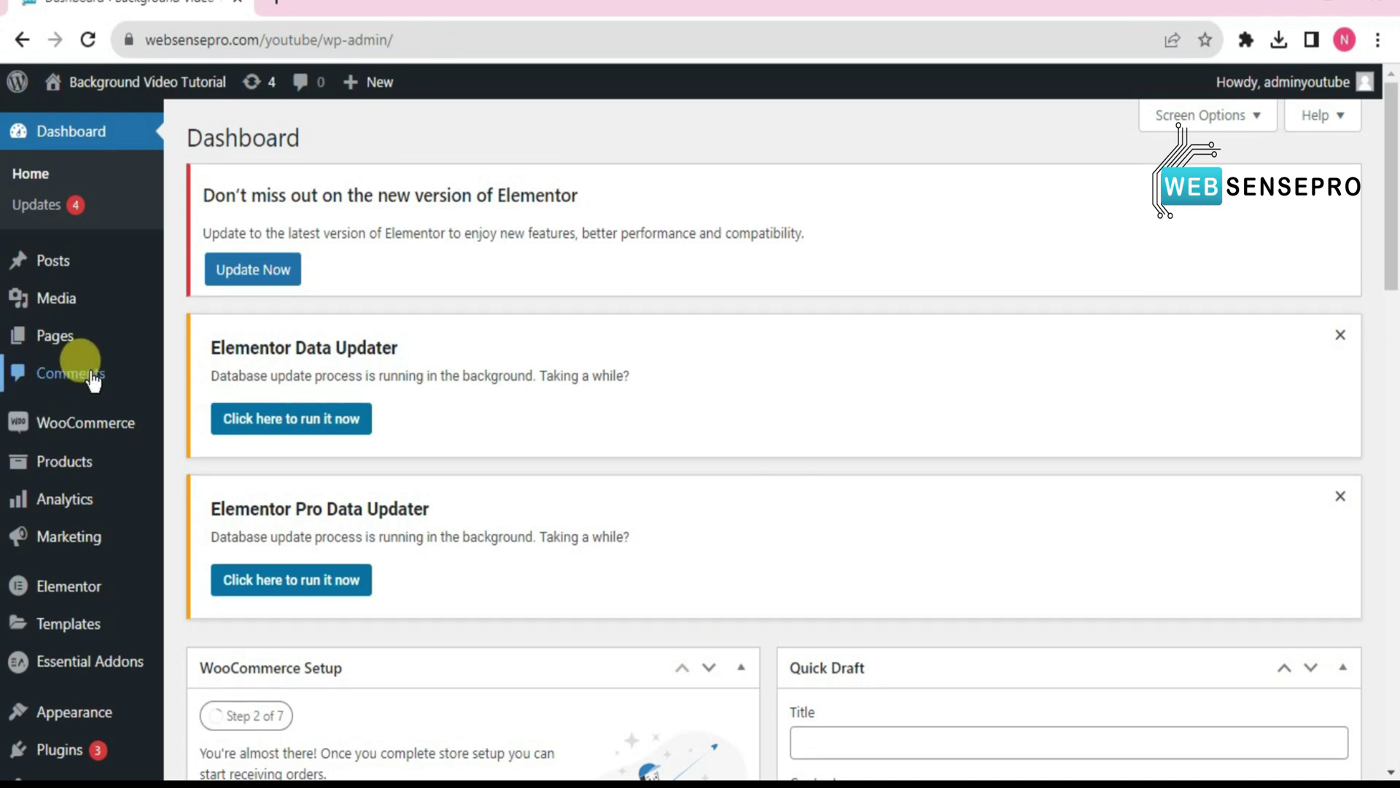
# Step: Create a new page titled "Add Background Video" and open it for editing with Elementor
pyautogui.moveTo(52, 335)
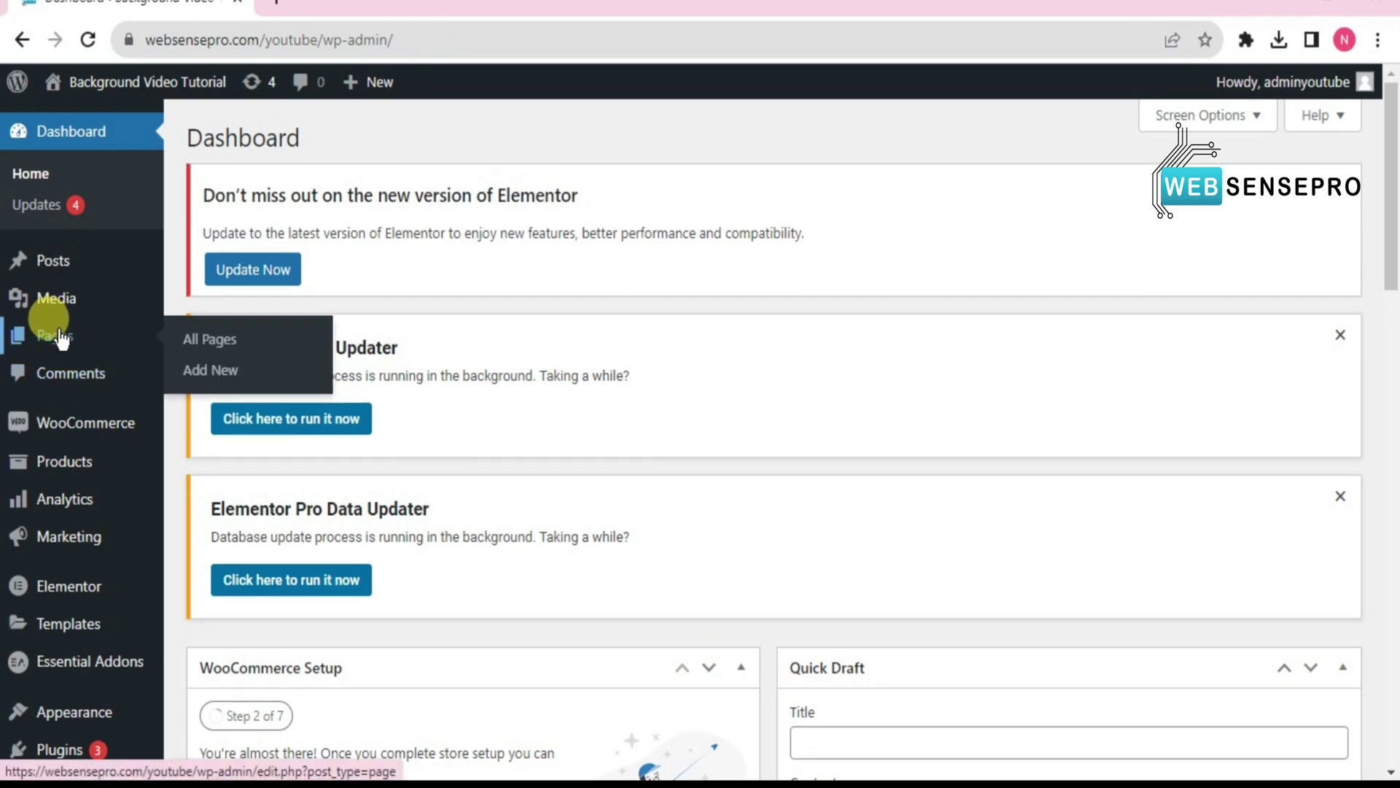
pyautogui.click(234, 374)
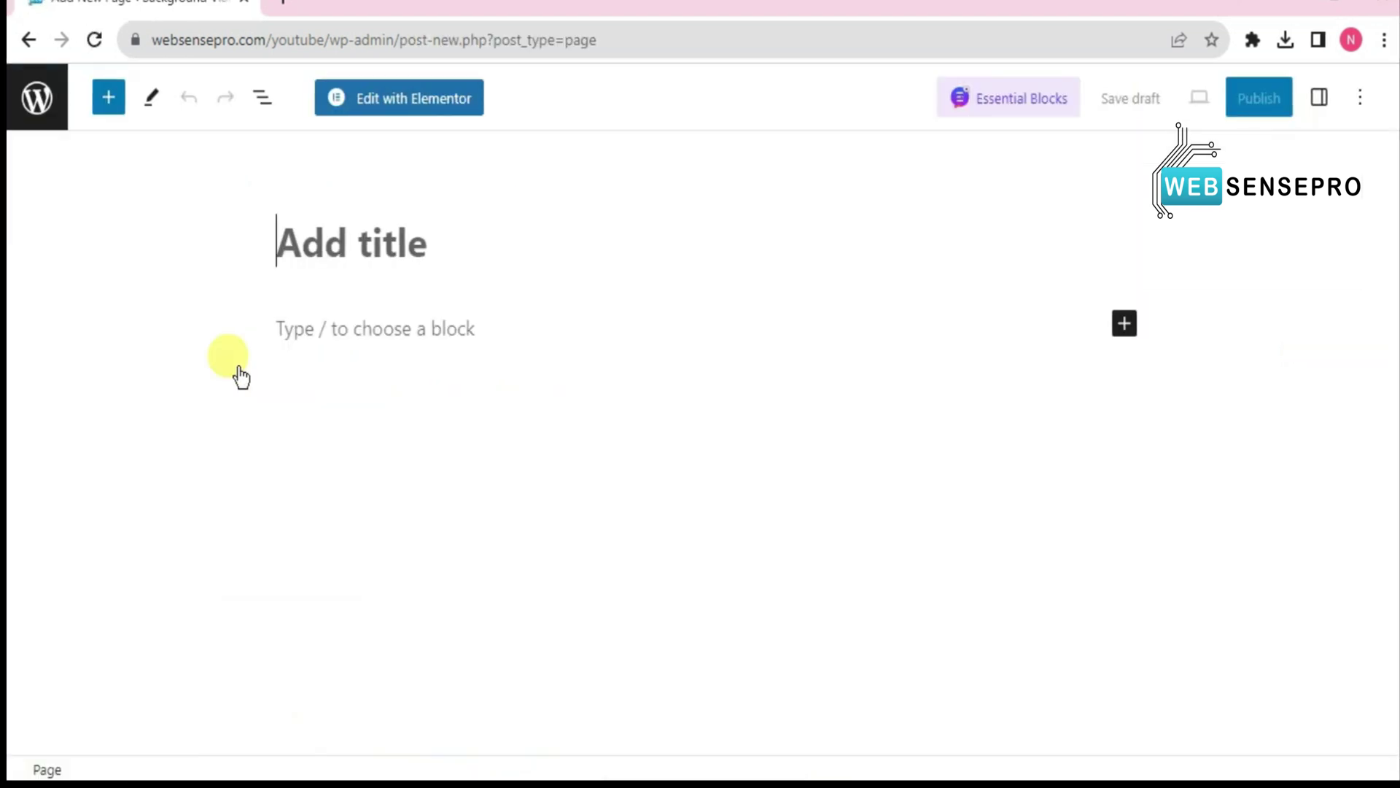
pyautogui.write('Add Ba')
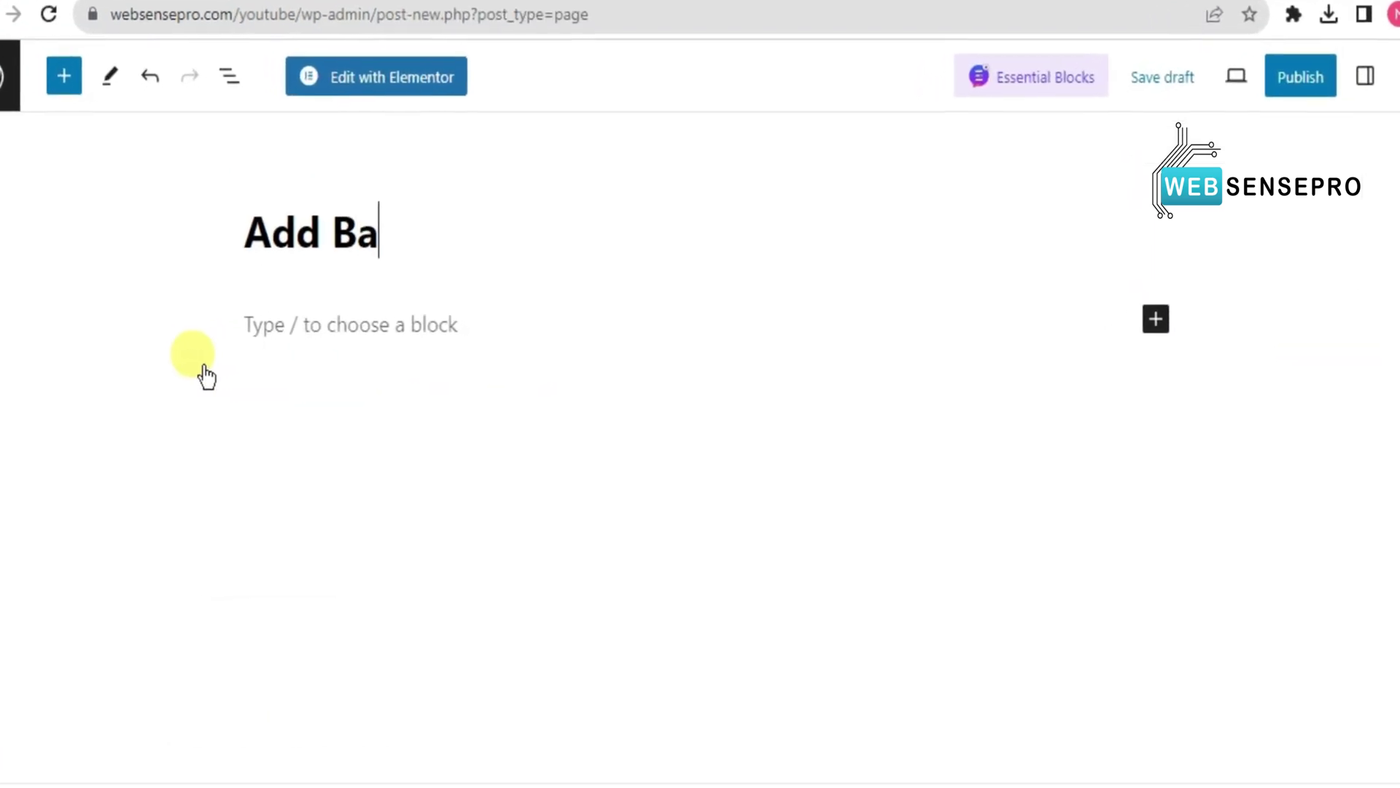
pyautogui.write('ckgro')
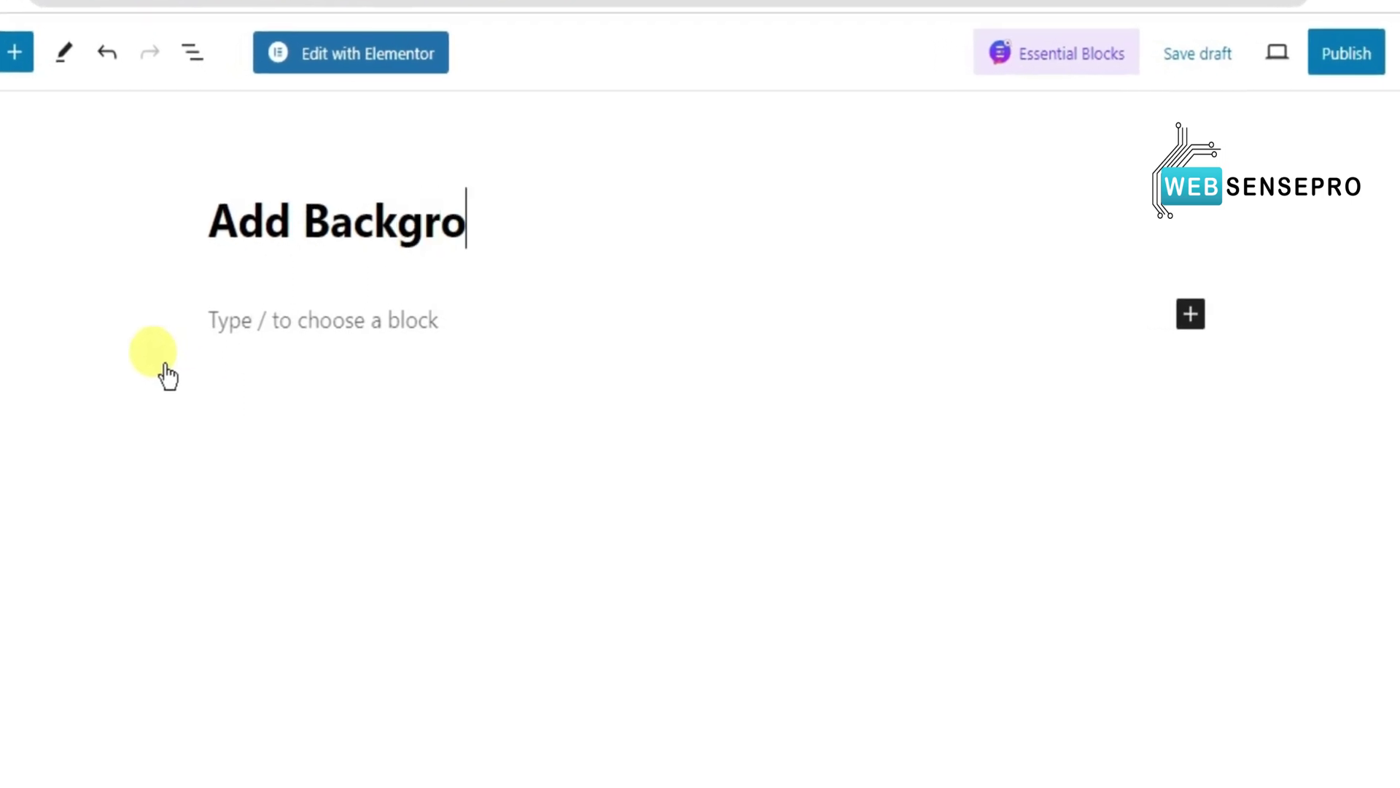
pyautogui.write('und Video')
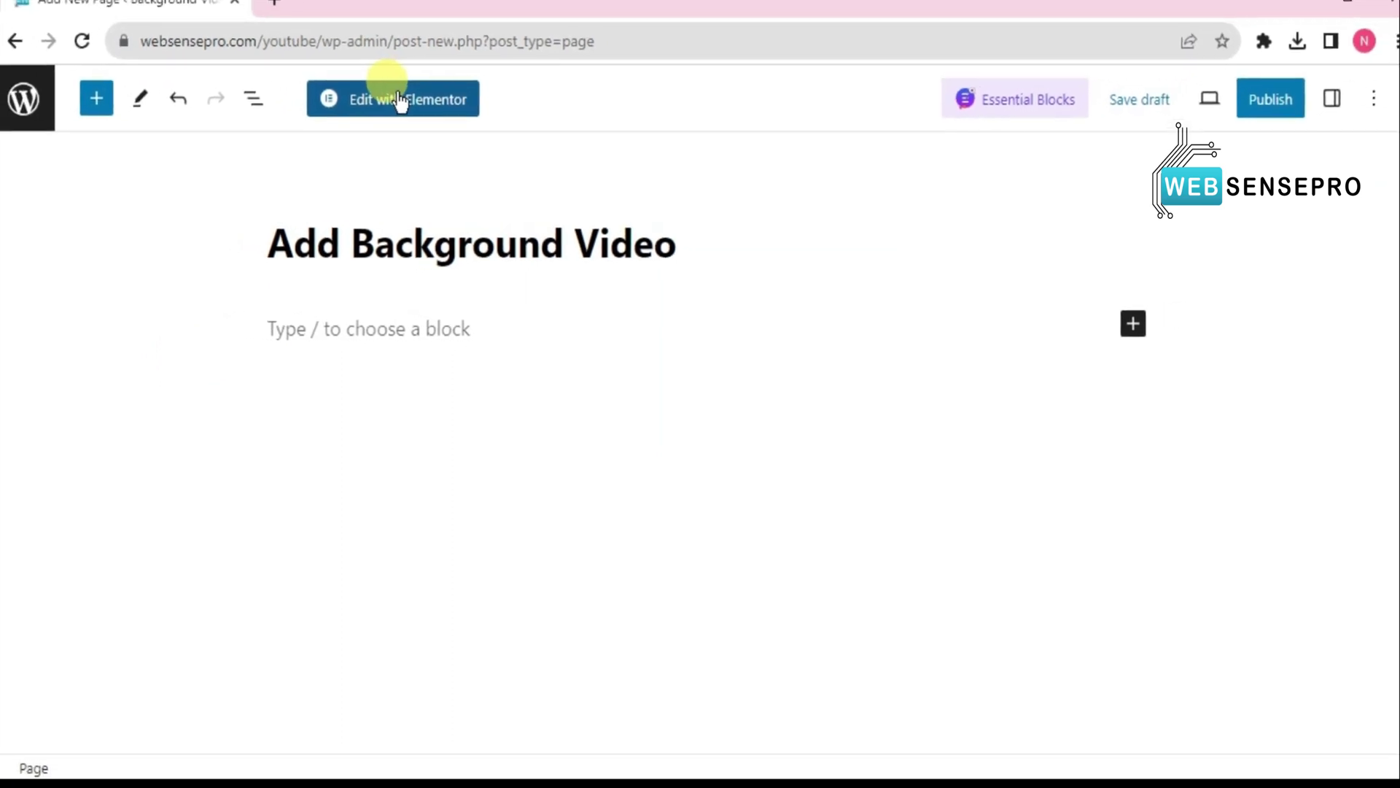
pyautogui.click(400, 100)
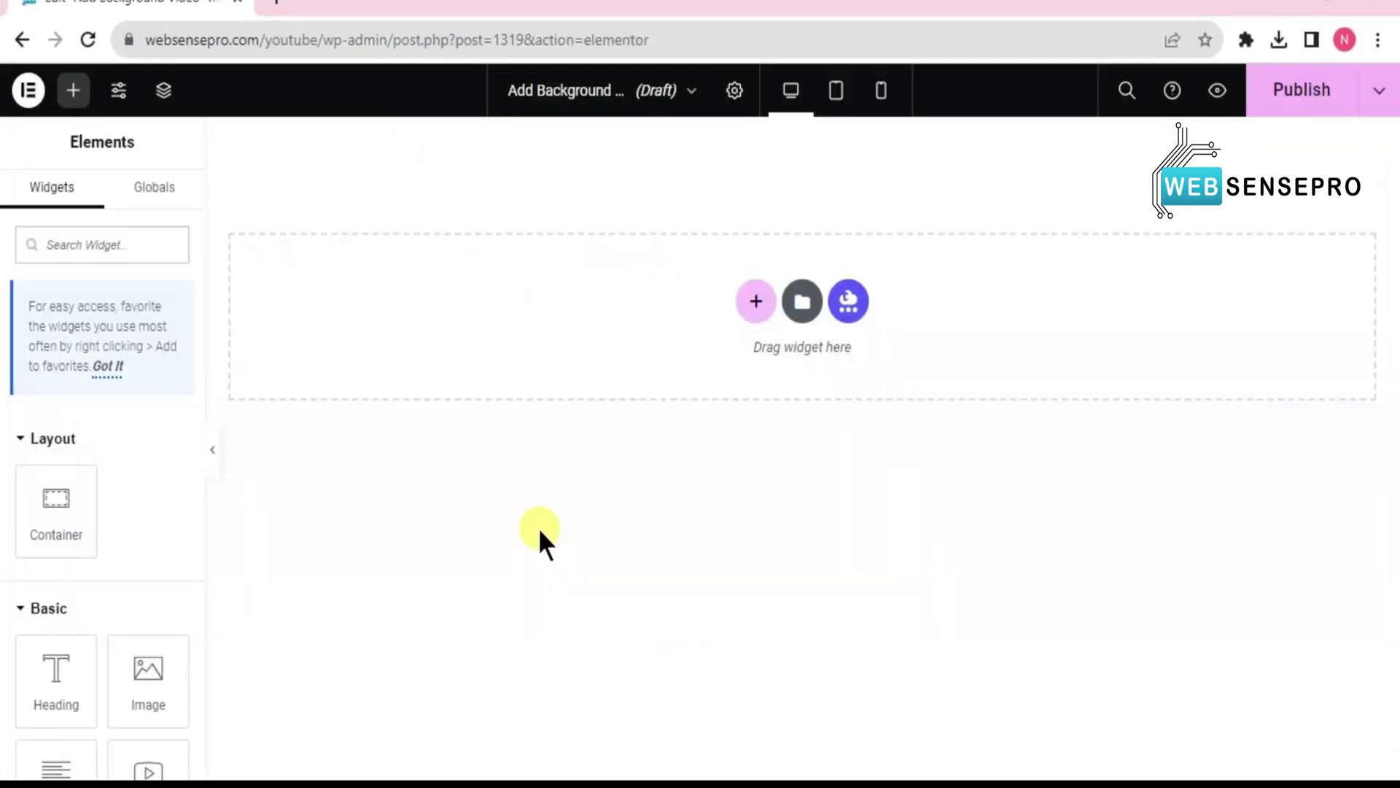
# Step: Add a single-column Flexbox container with downward direction and set its minimum height to 100 vh
pyautogui.click(762, 295)
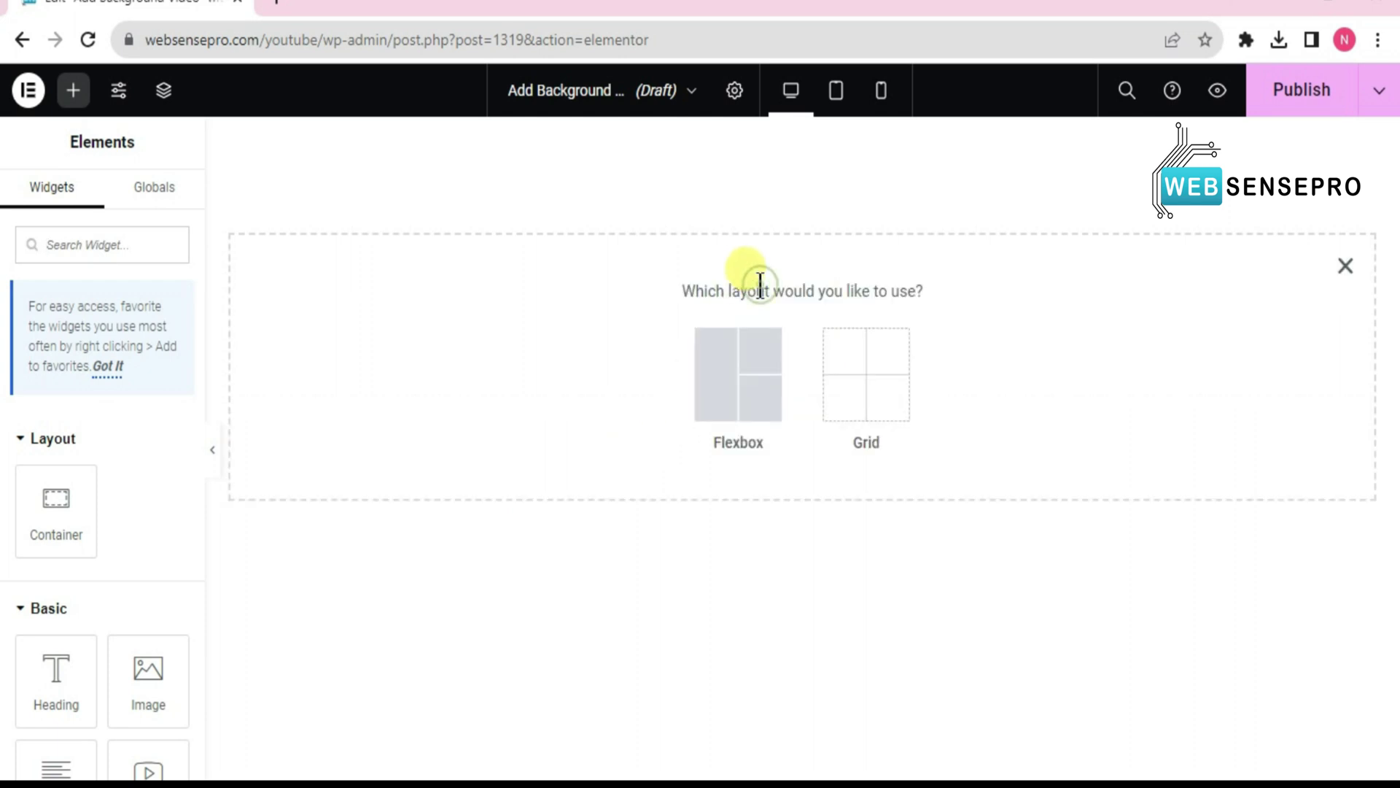
pyautogui.click(726, 359)
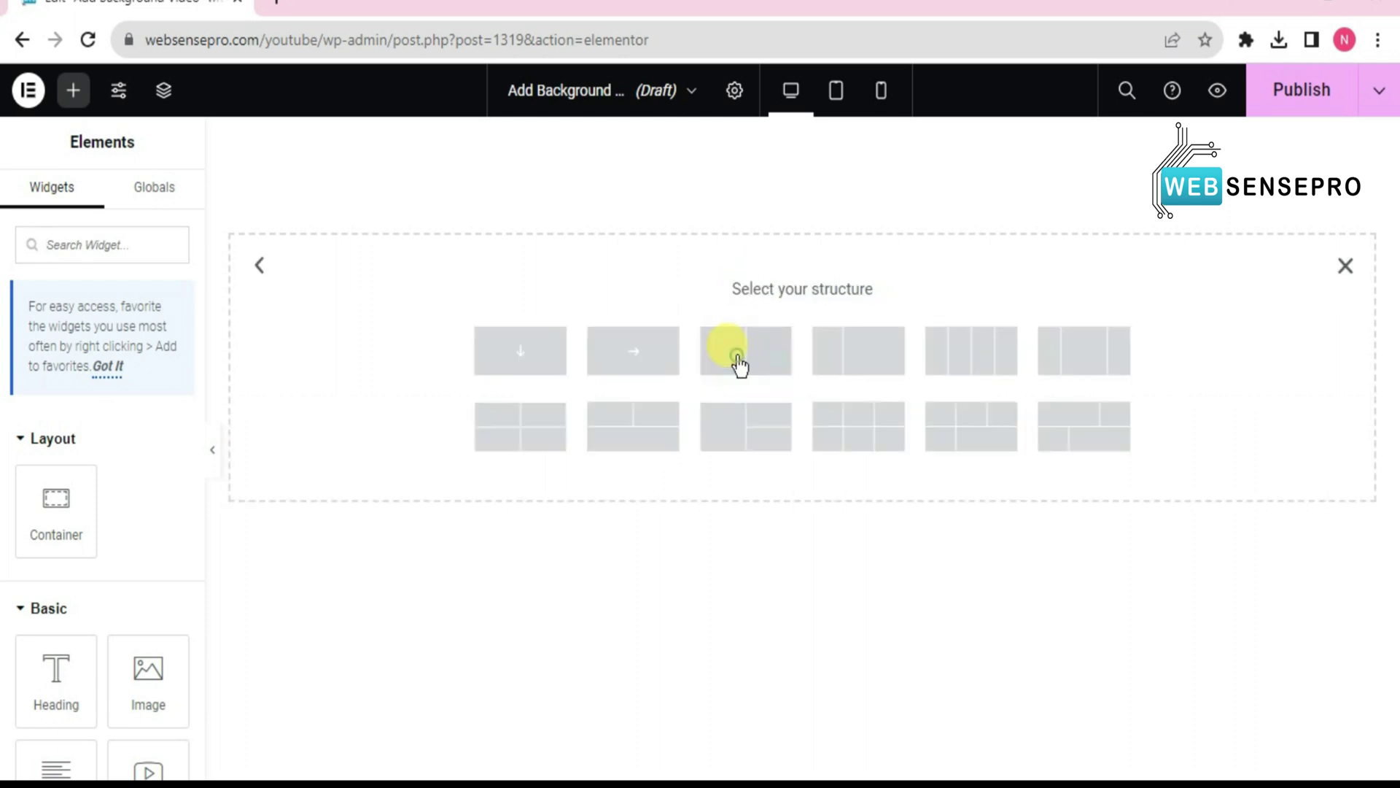
pyautogui.click(552, 360)
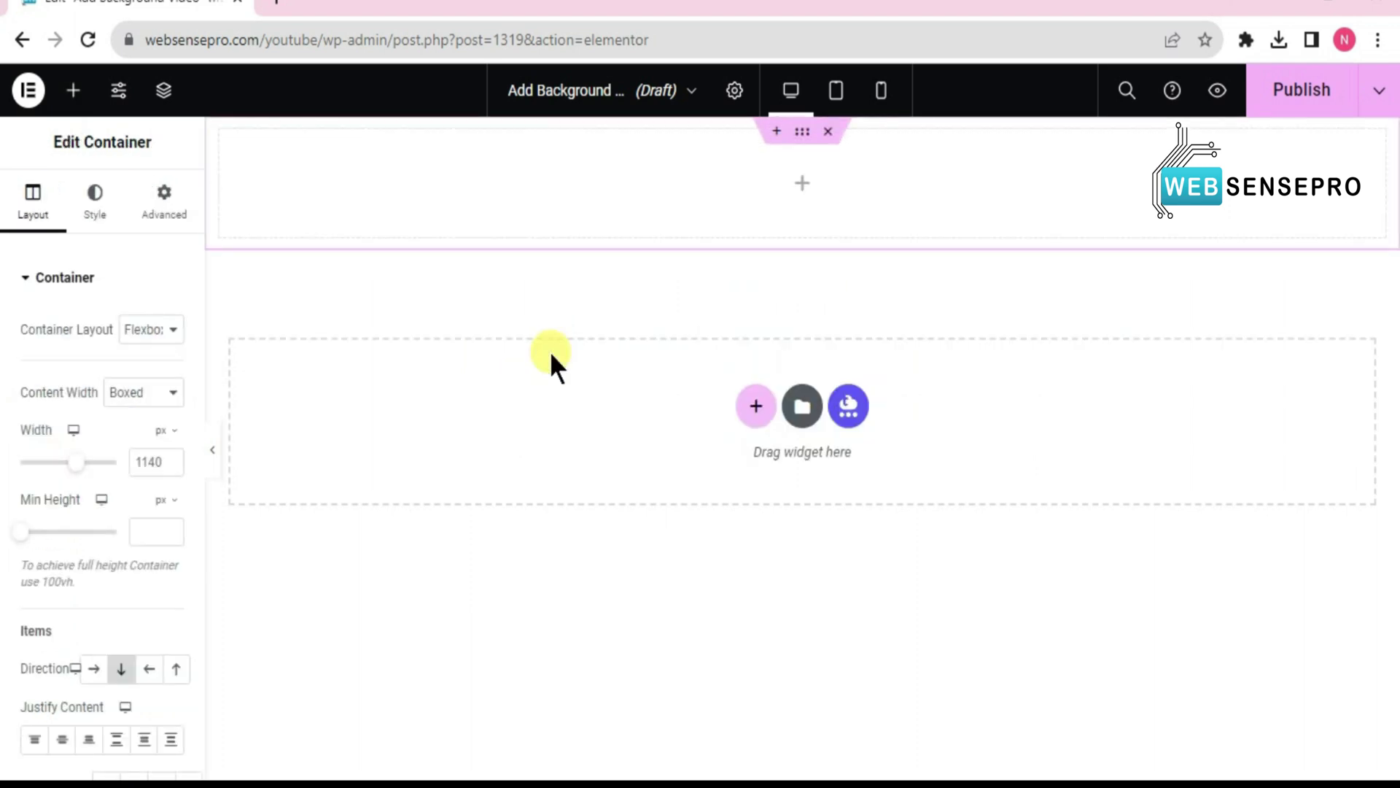
pyautogui.click(165, 503)
pyautogui.click(161, 600)
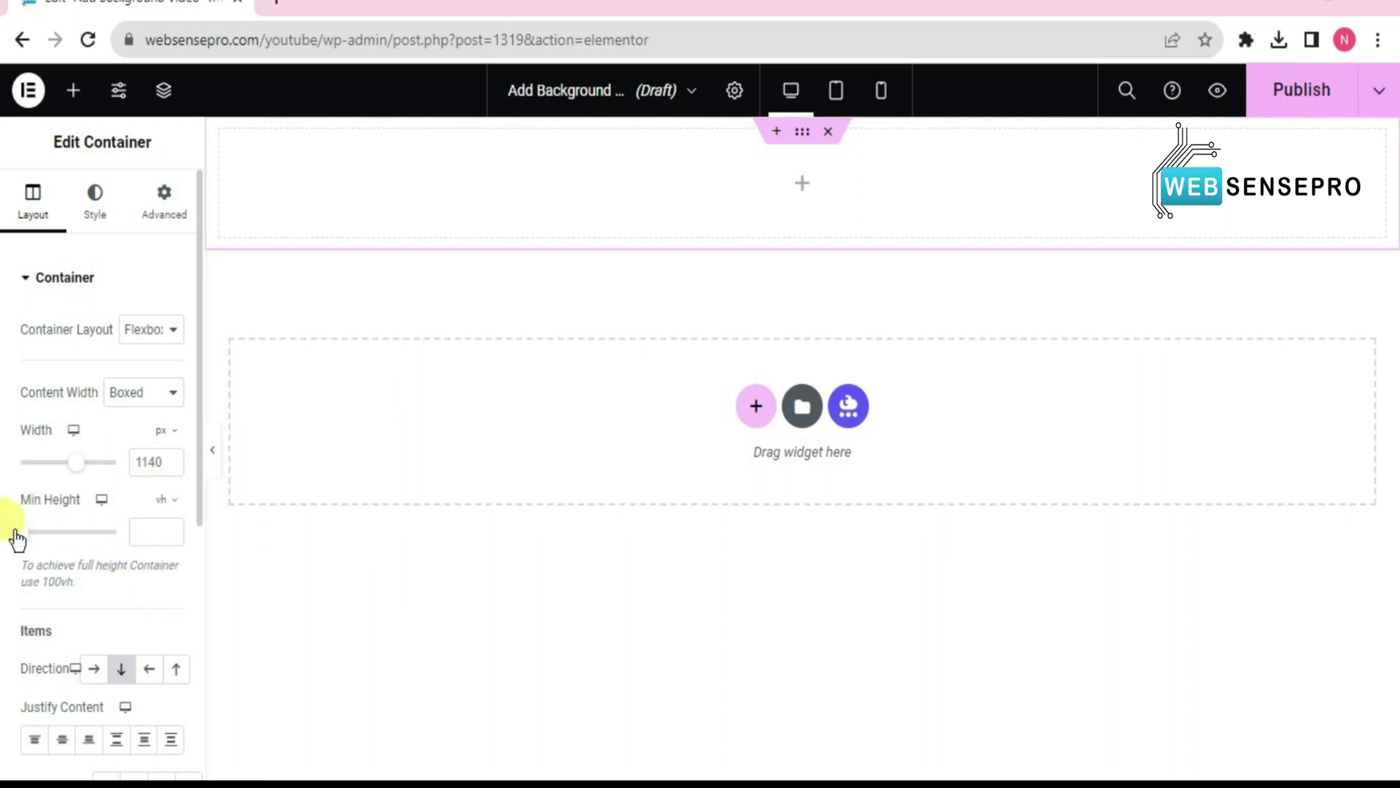
pyautogui.moveTo(21, 536); pyautogui.dragTo(136, 534)
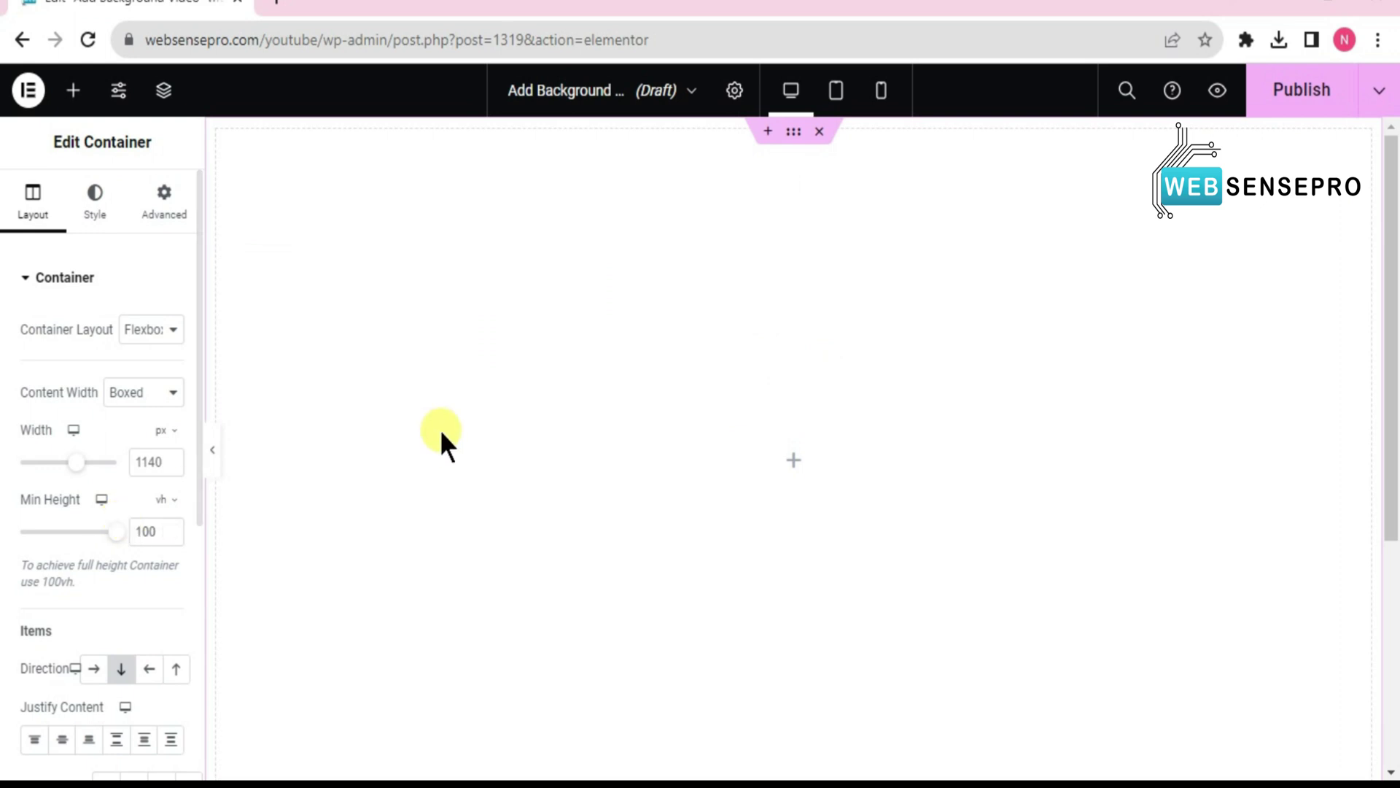
# Step: Place a Heading widget in the container and a Text Editor widget directly below it
pyautogui.click(76, 93)
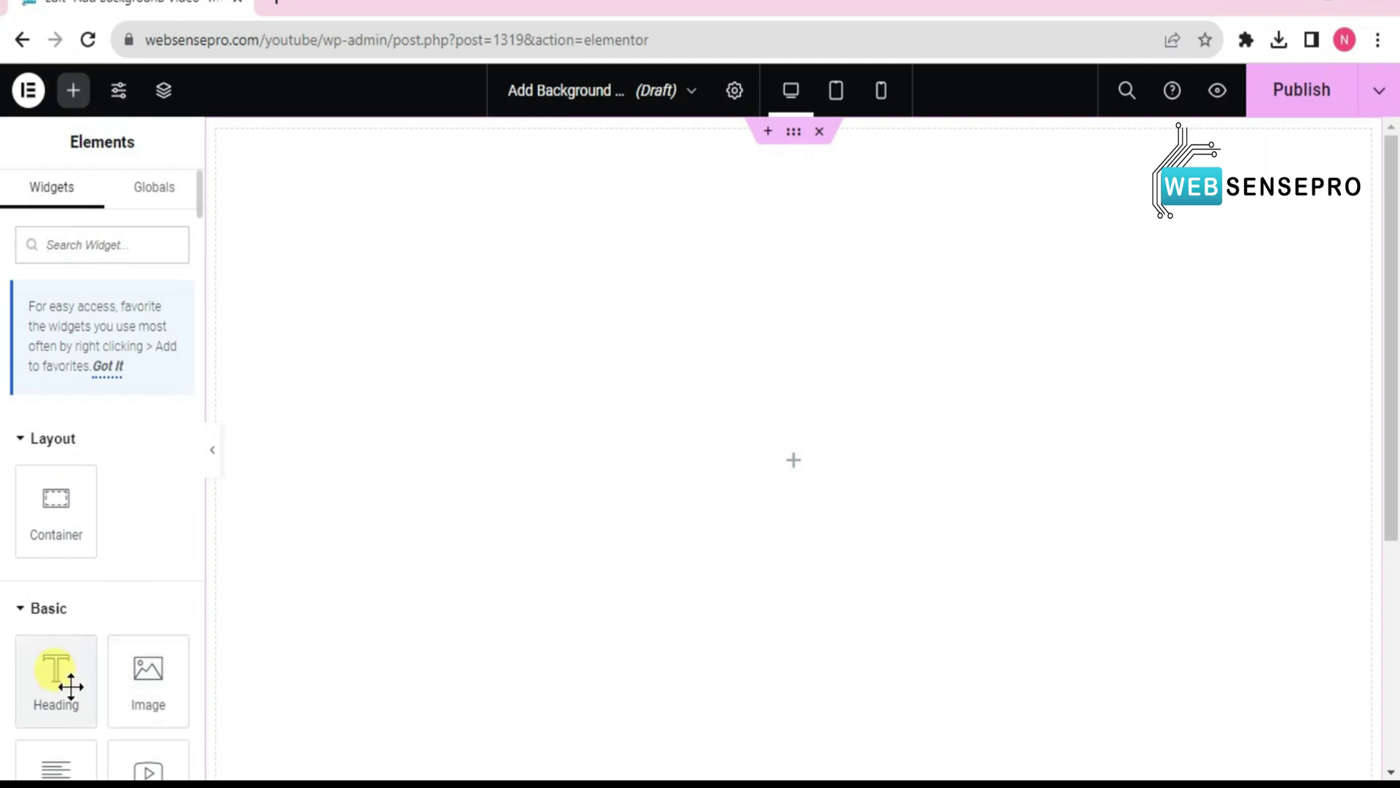
pyautogui.moveTo(71, 687); pyautogui.dragTo(483, 576)
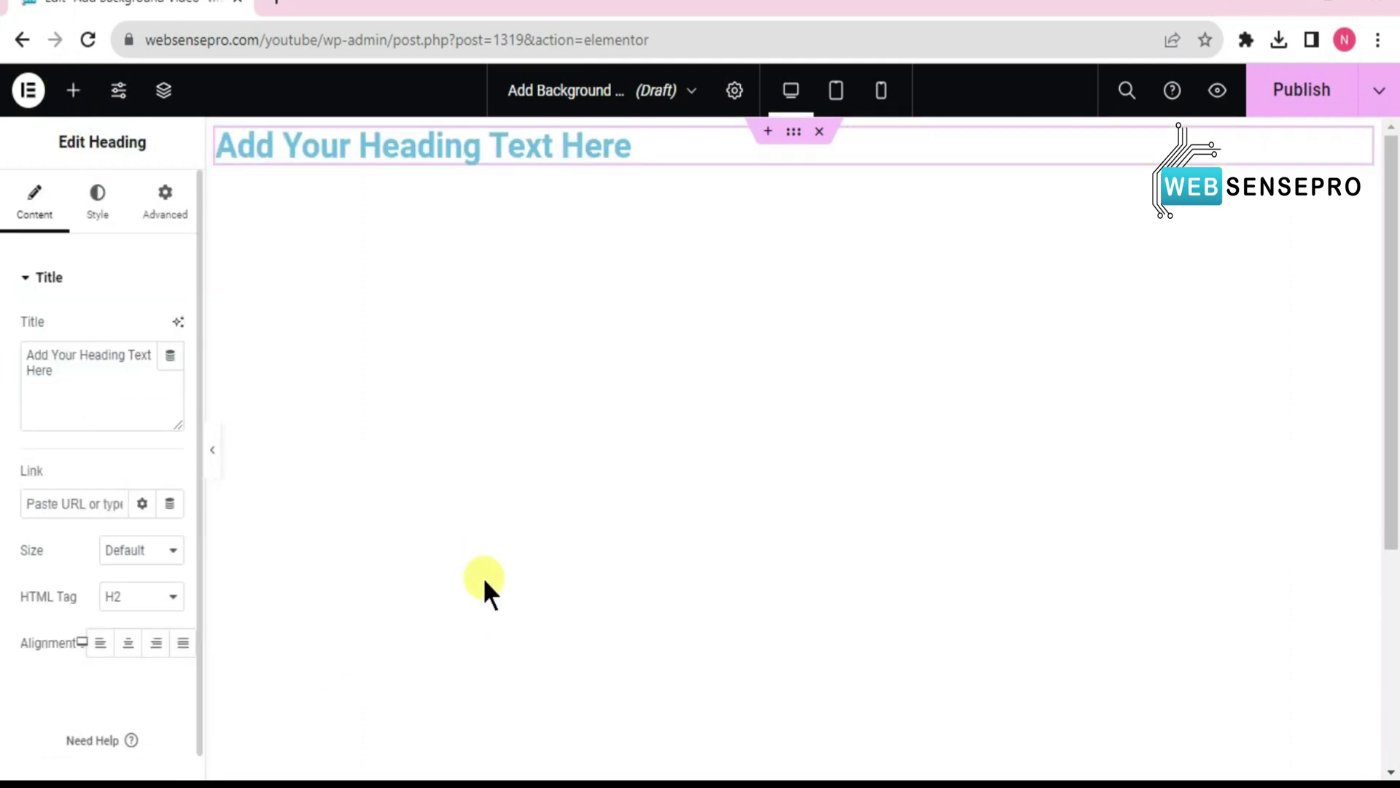
pyautogui.click(73, 96)
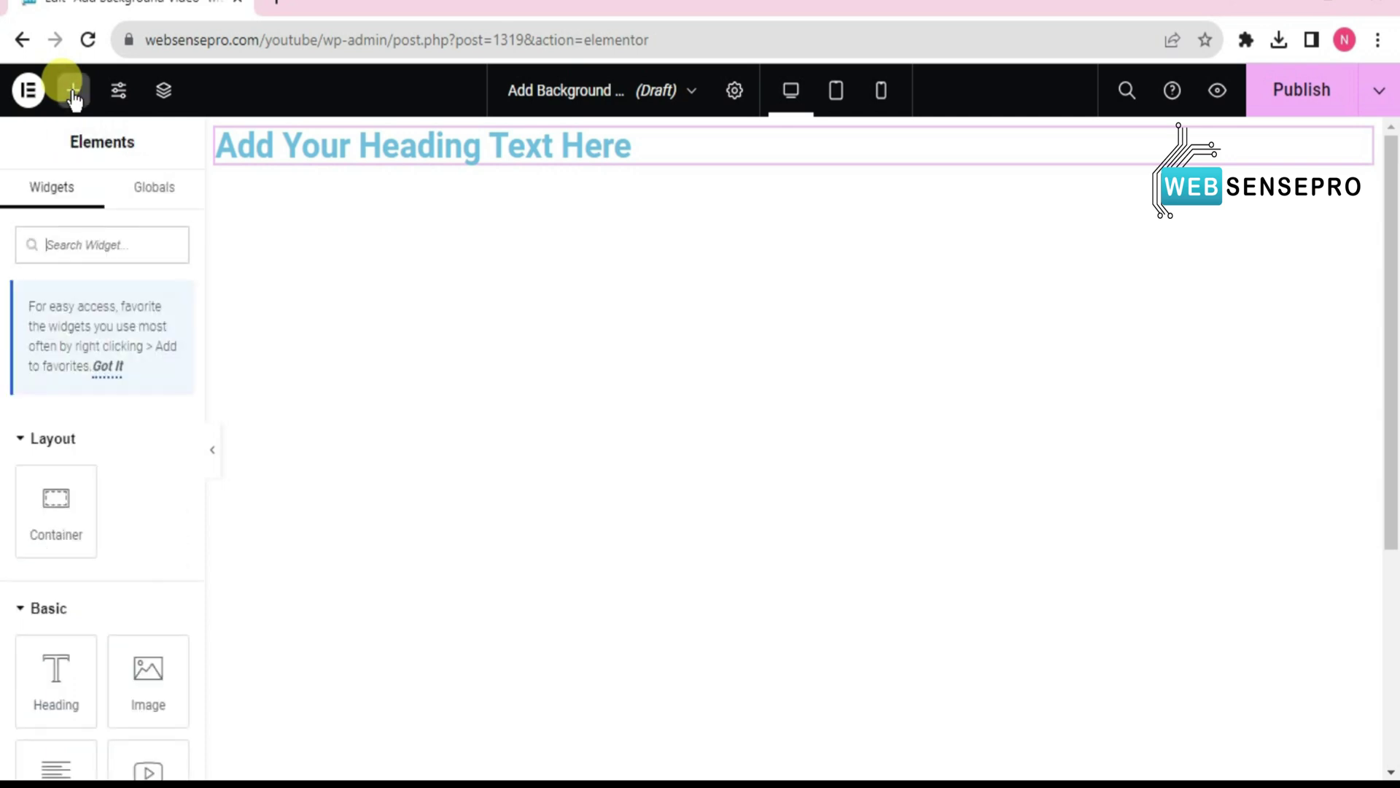
pyautogui.write('text')
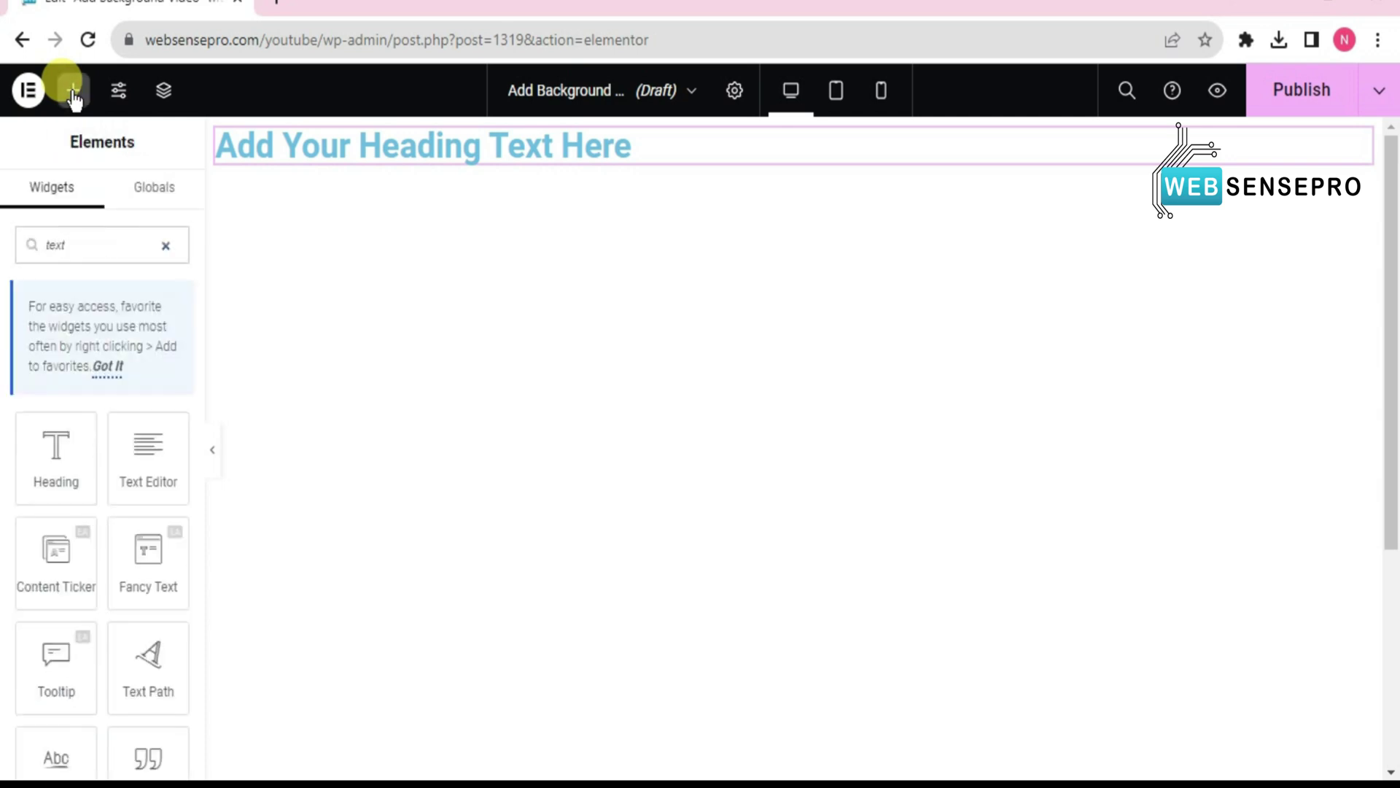
pyautogui.moveTo(140, 460); pyautogui.dragTo(420, 166)
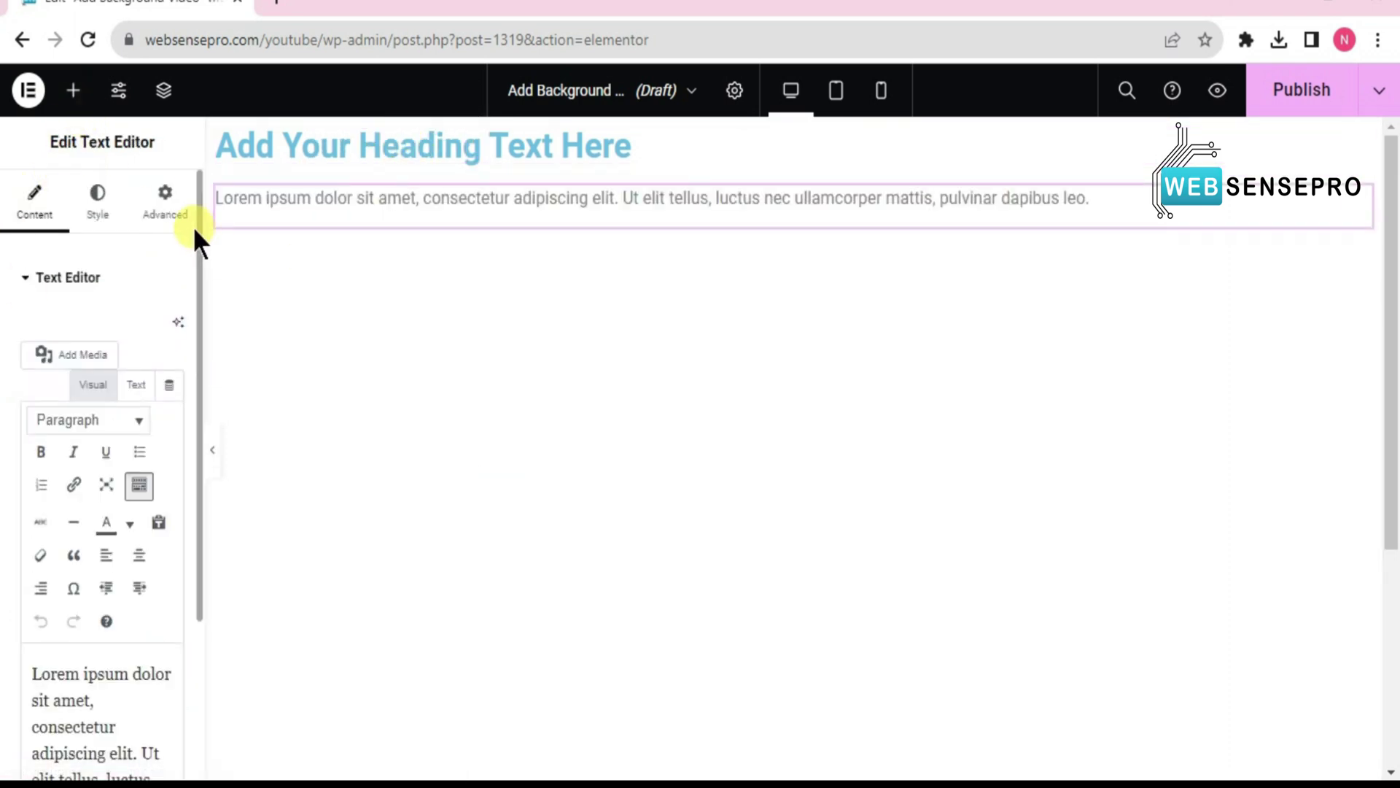
# Step: Find the Button widget and place it below the text paragraph in the container
pyautogui.click(73, 91)
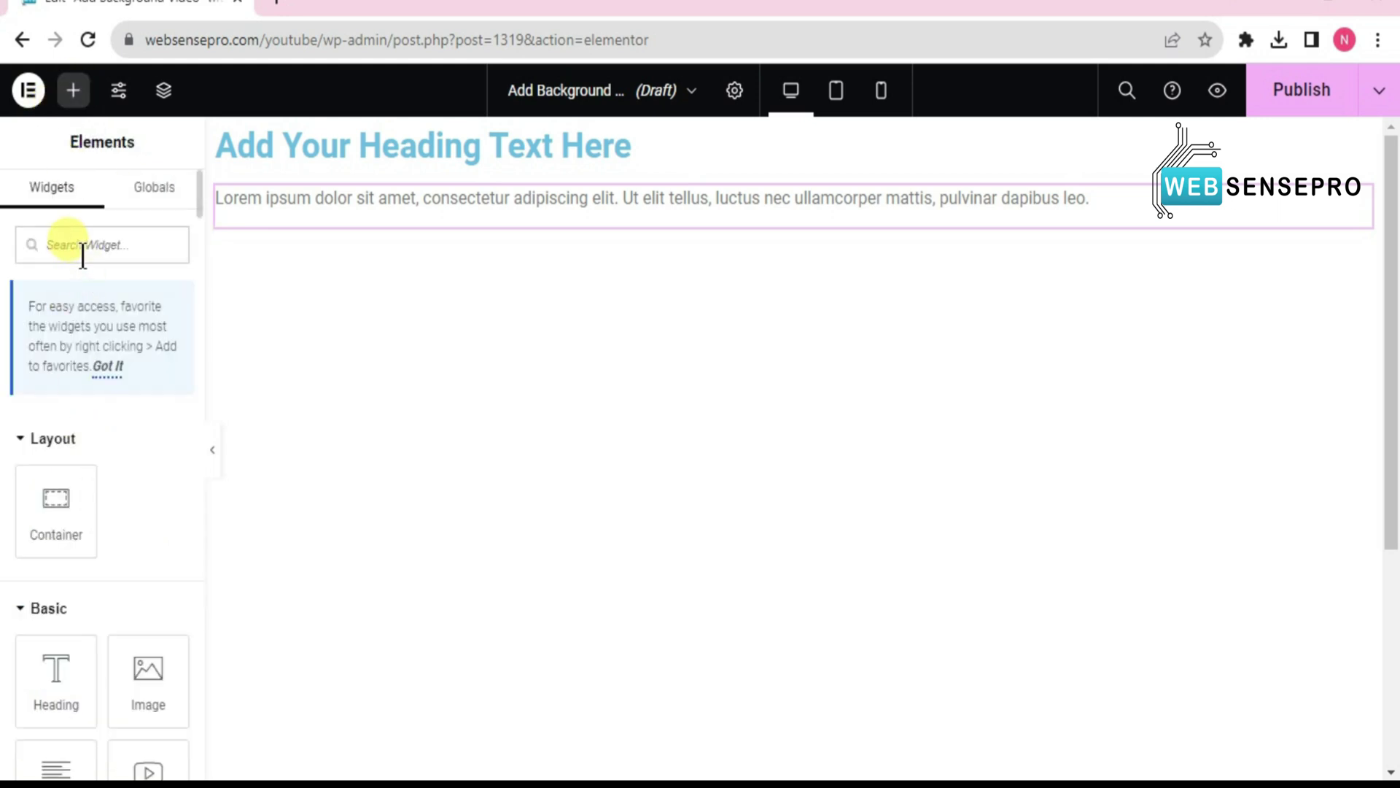
pyautogui.write('v')
pyautogui.write('utt')
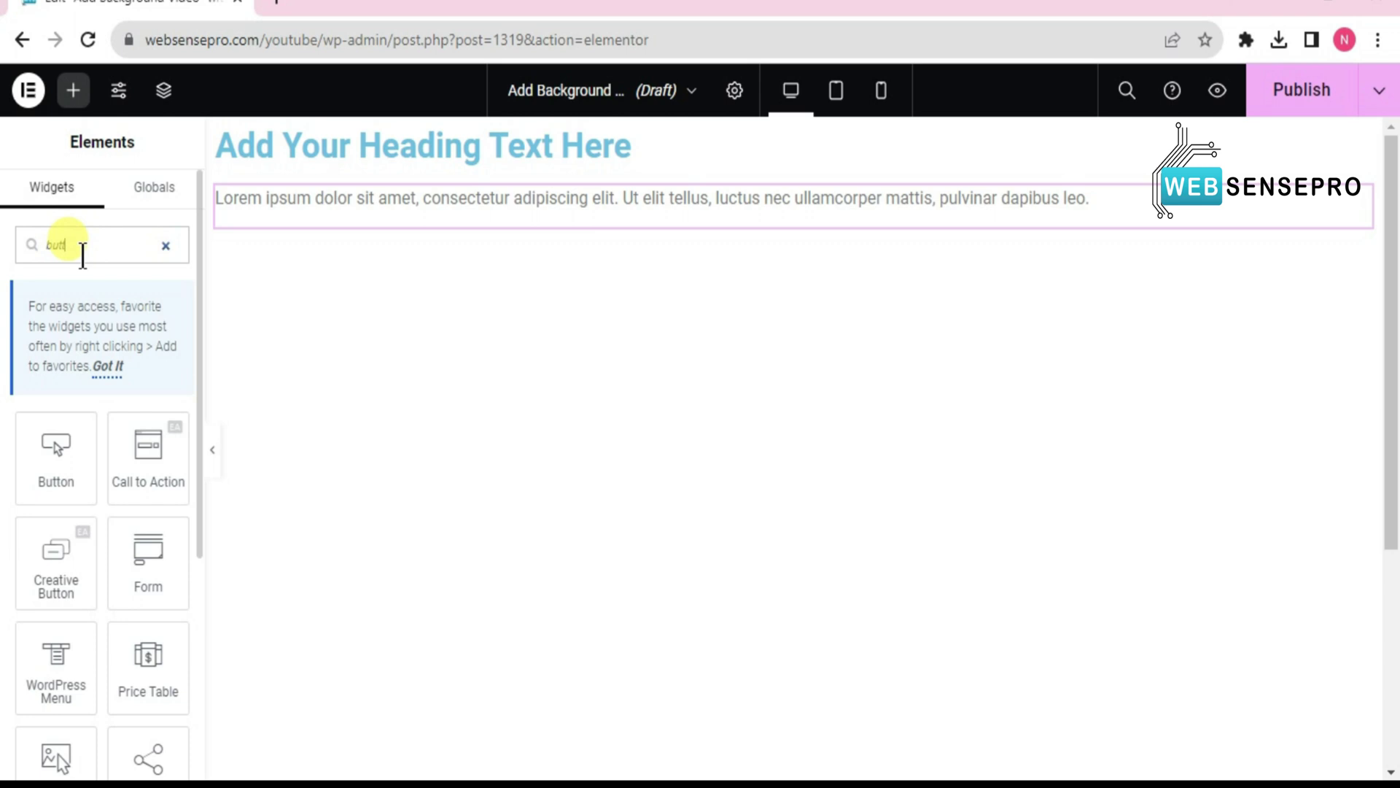
pyautogui.moveTo(53, 450); pyautogui.dragTo(492, 234)
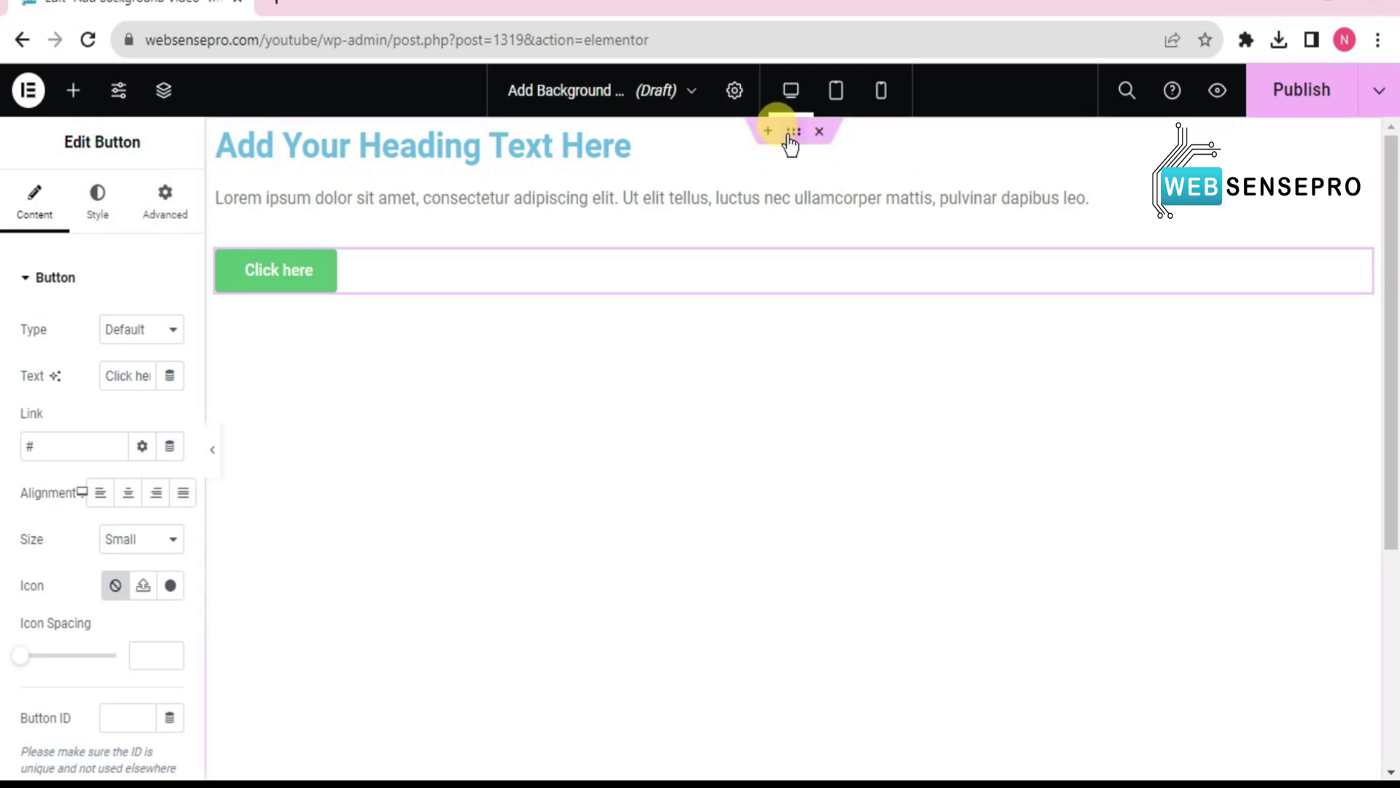
# Step: Center the container's contents by setting both Justify Content and Align Items to center
pyautogui.click(792, 135)
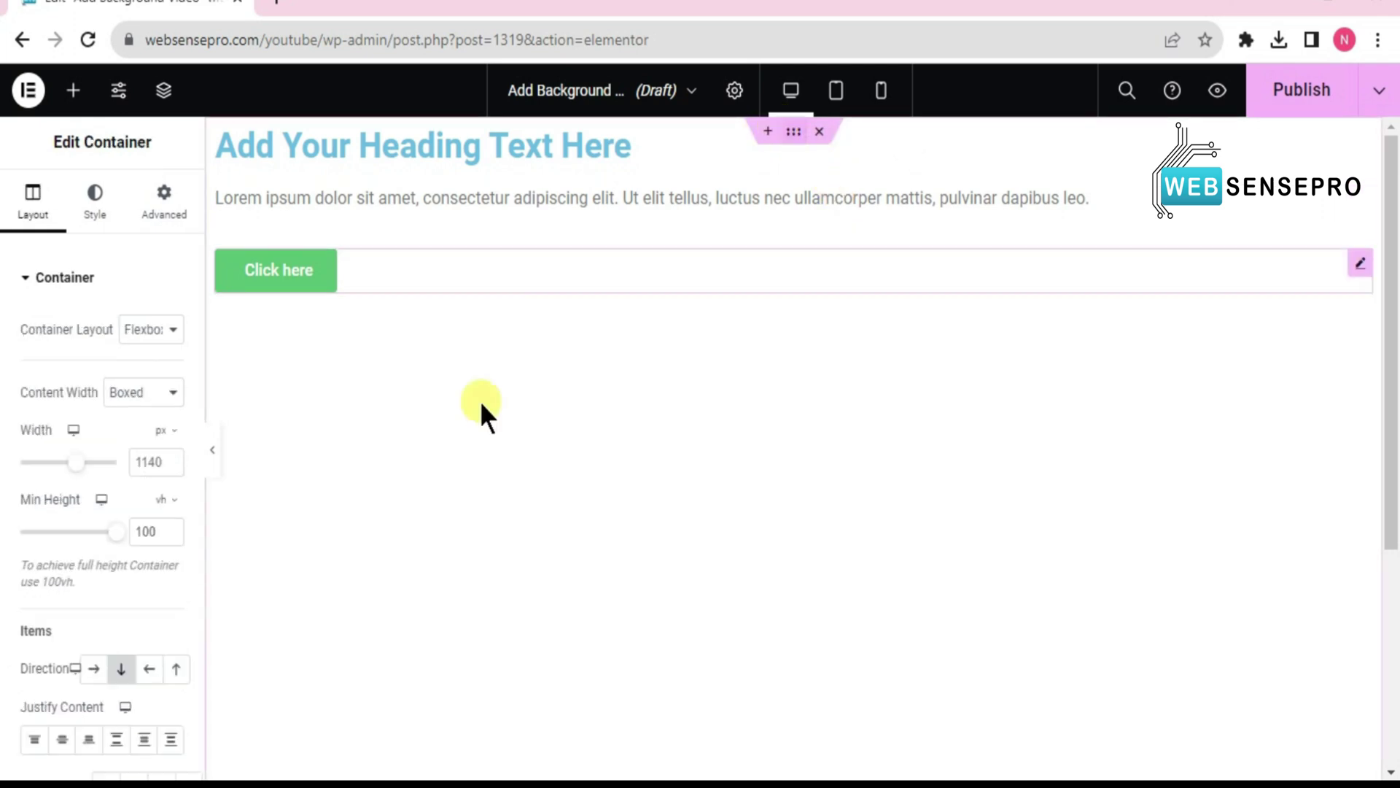
pyautogui.click(60, 743)
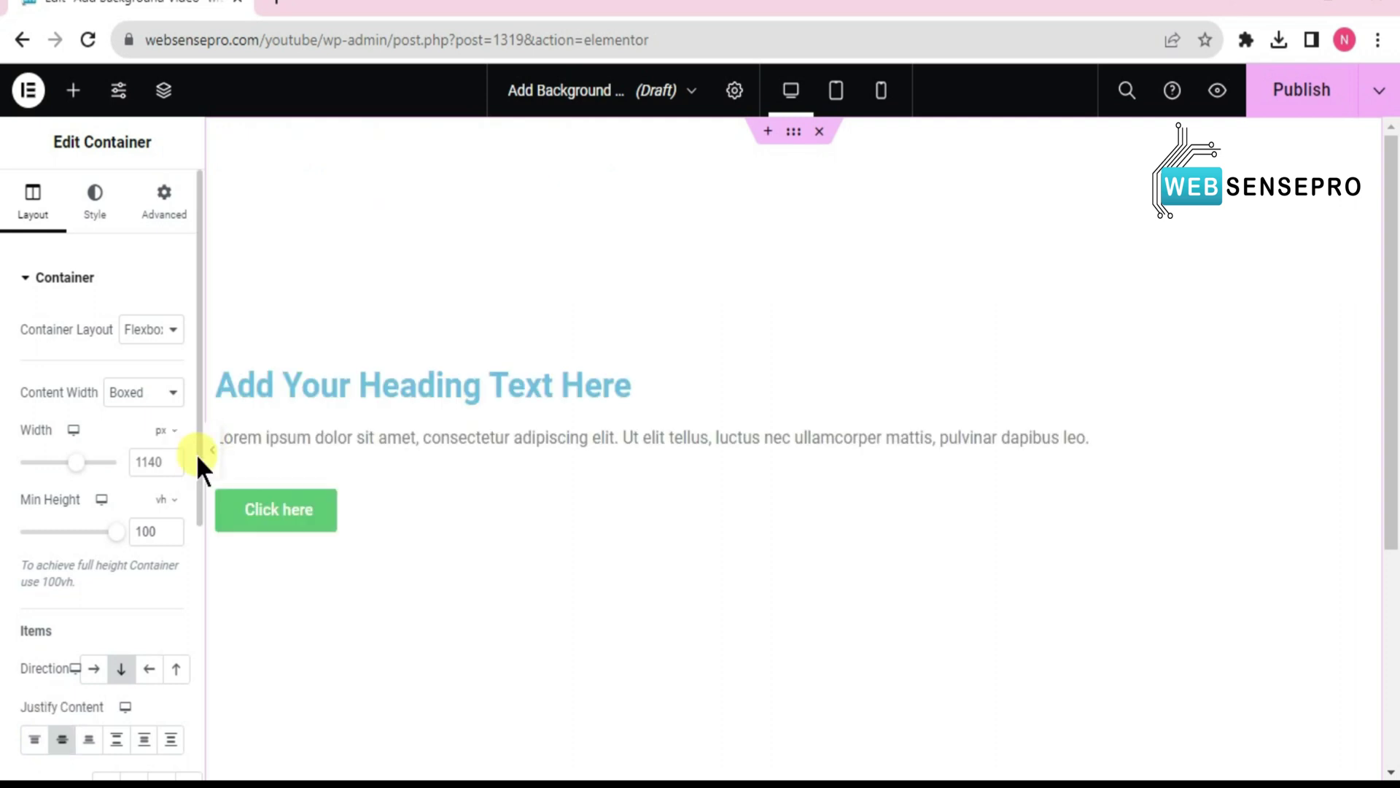
pyautogui.scroll(-3, 191, 544)
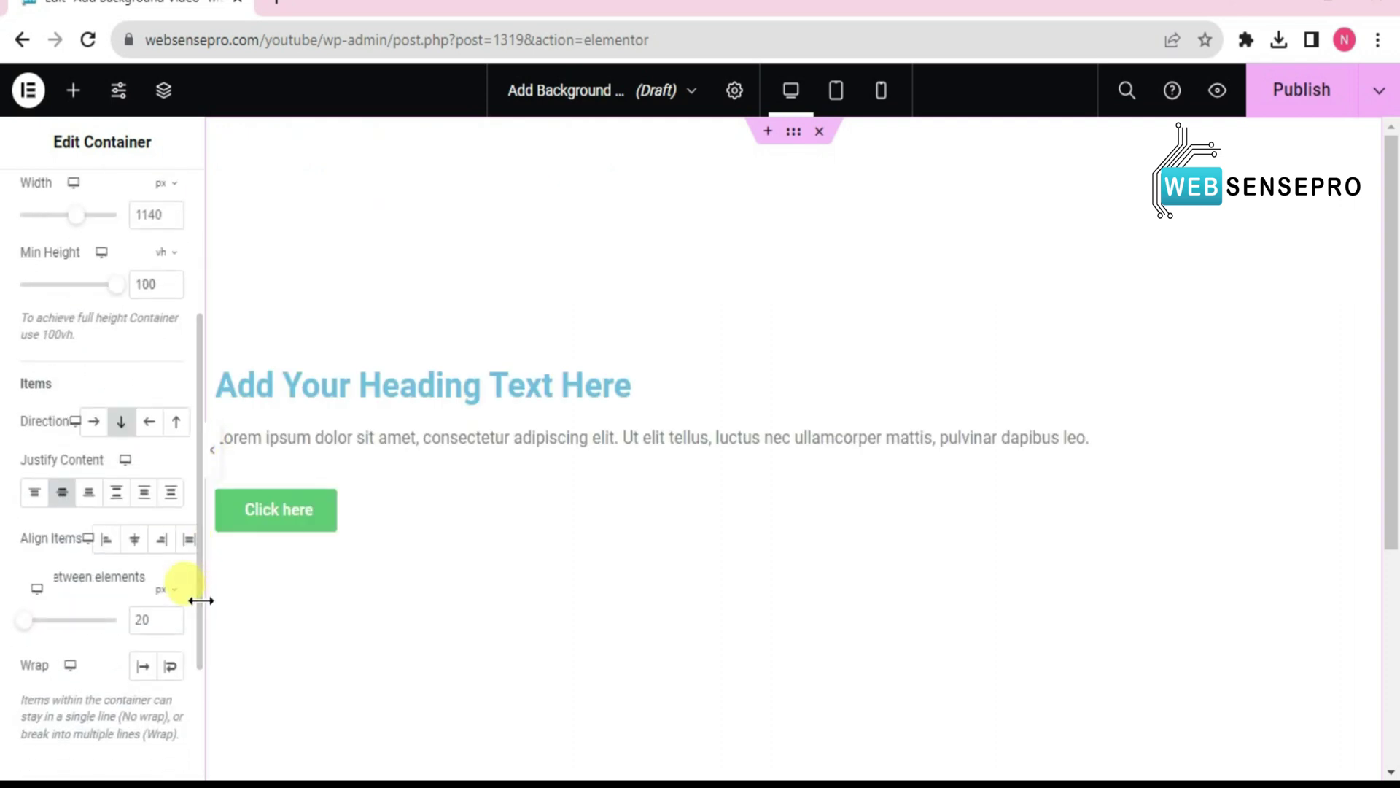
pyautogui.click(135, 542)
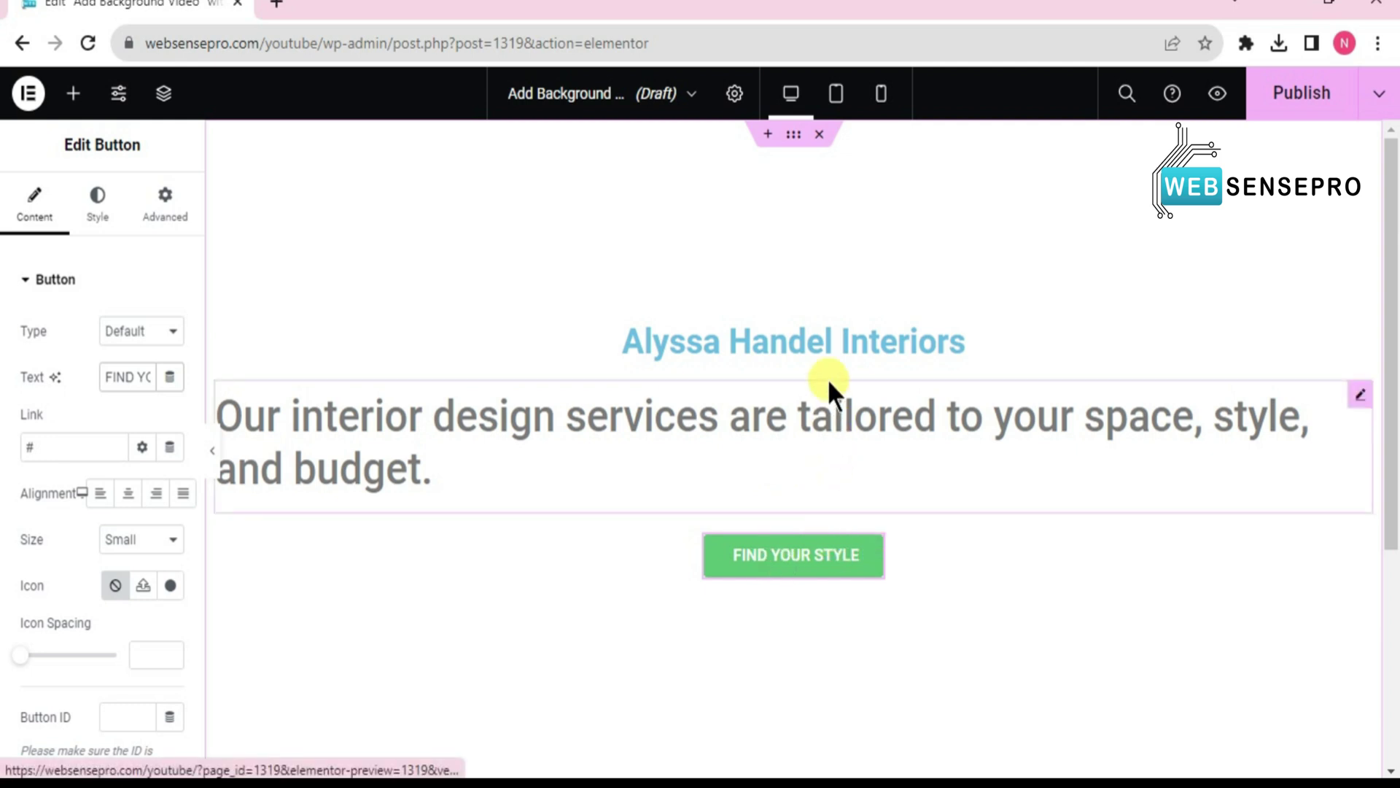
# Step: Change the heading's text color to black
pyautogui.click(809, 331)
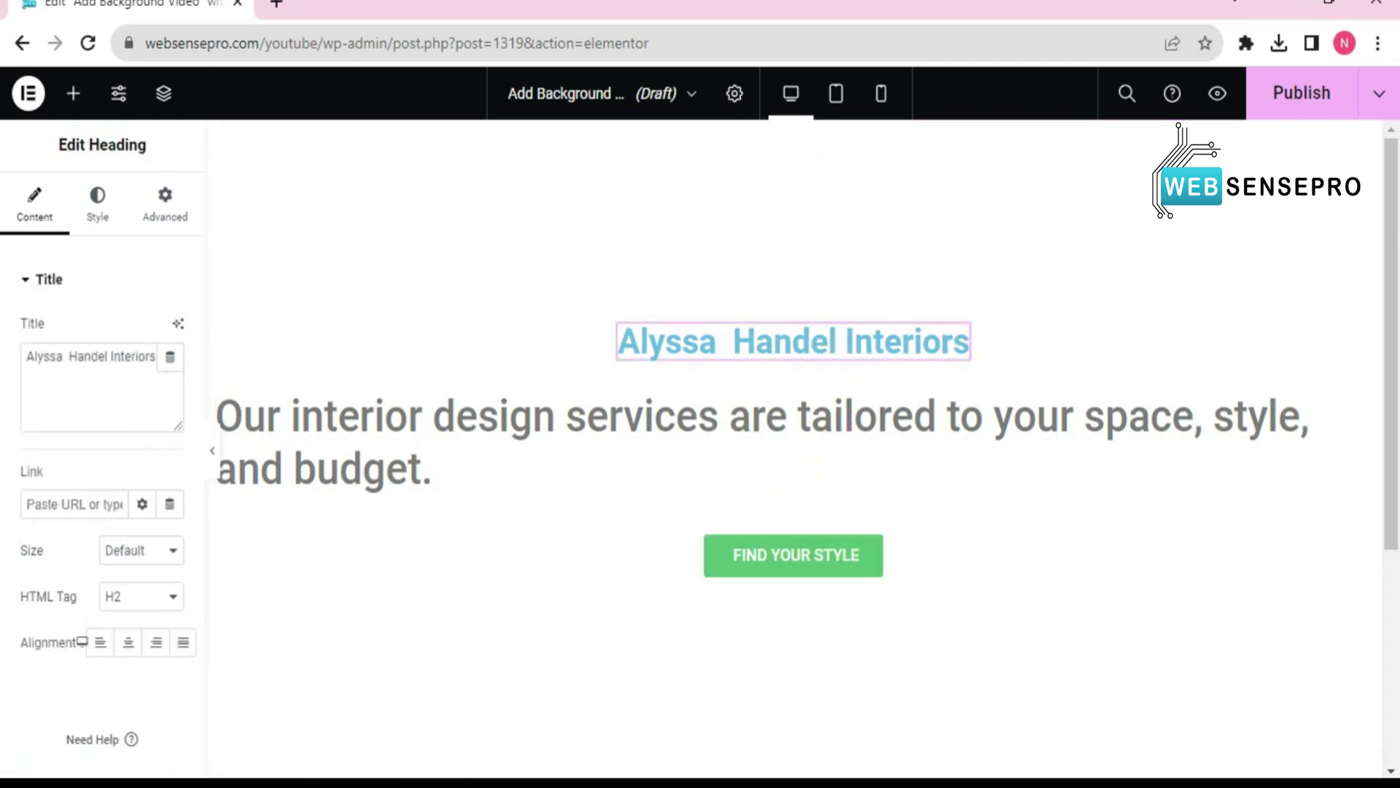
pyautogui.click(93, 207)
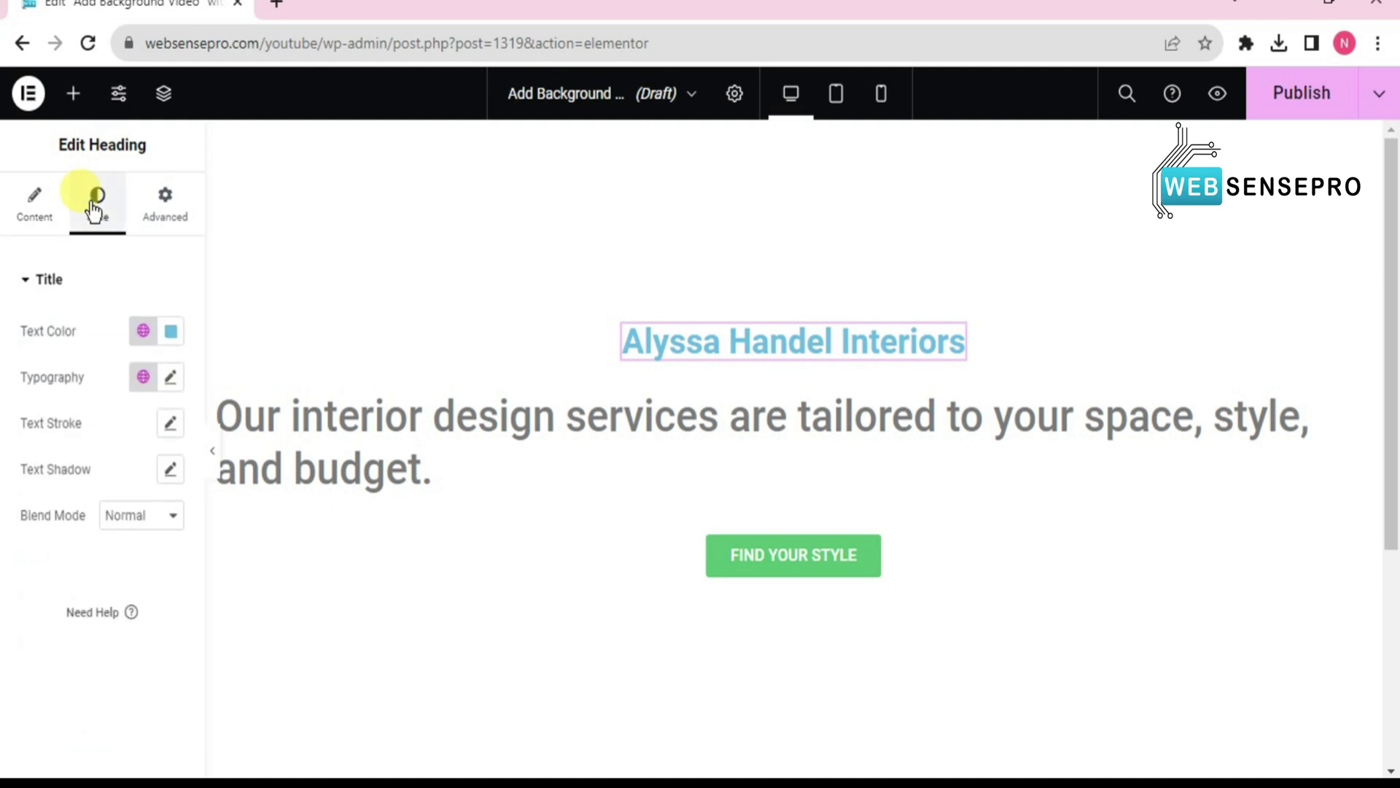
pyautogui.click(169, 334)
pyautogui.click(141, 526)
pyautogui.moveTo(141, 525); pyautogui.dragTo(51, 575)
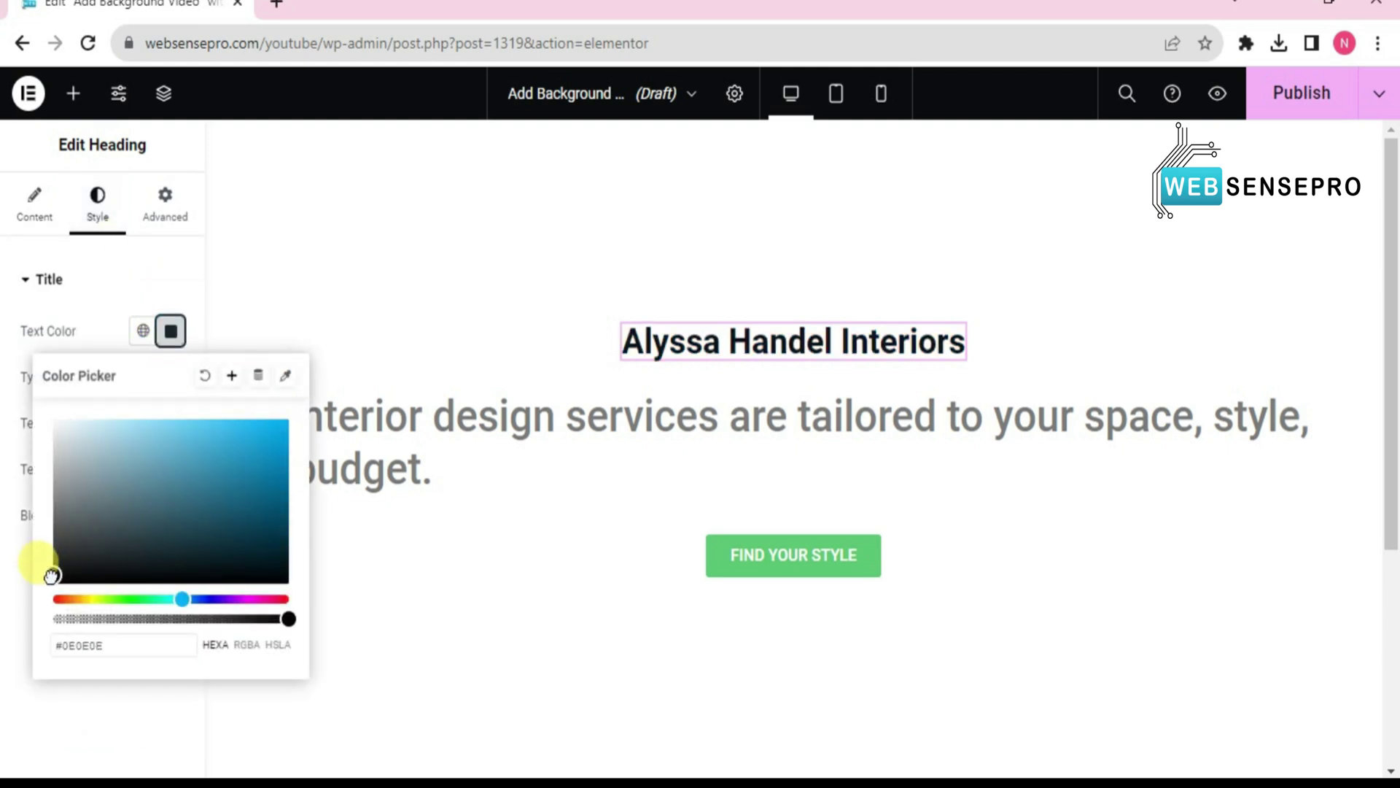
pyautogui.click(3, 594)
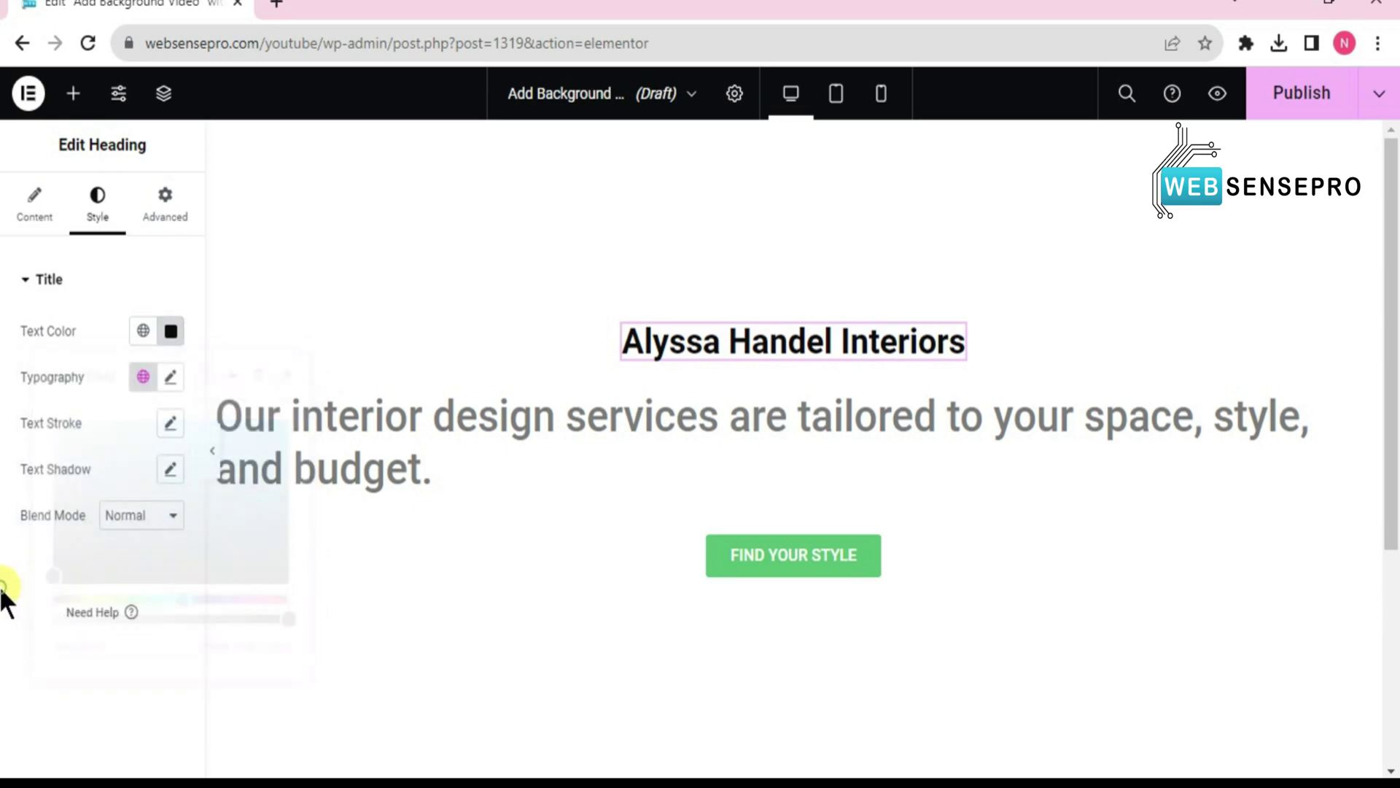
# Step: Center-align the paragraph about interior design services and set its text color to dark red #6F0F0F
pyautogui.click(455, 394)
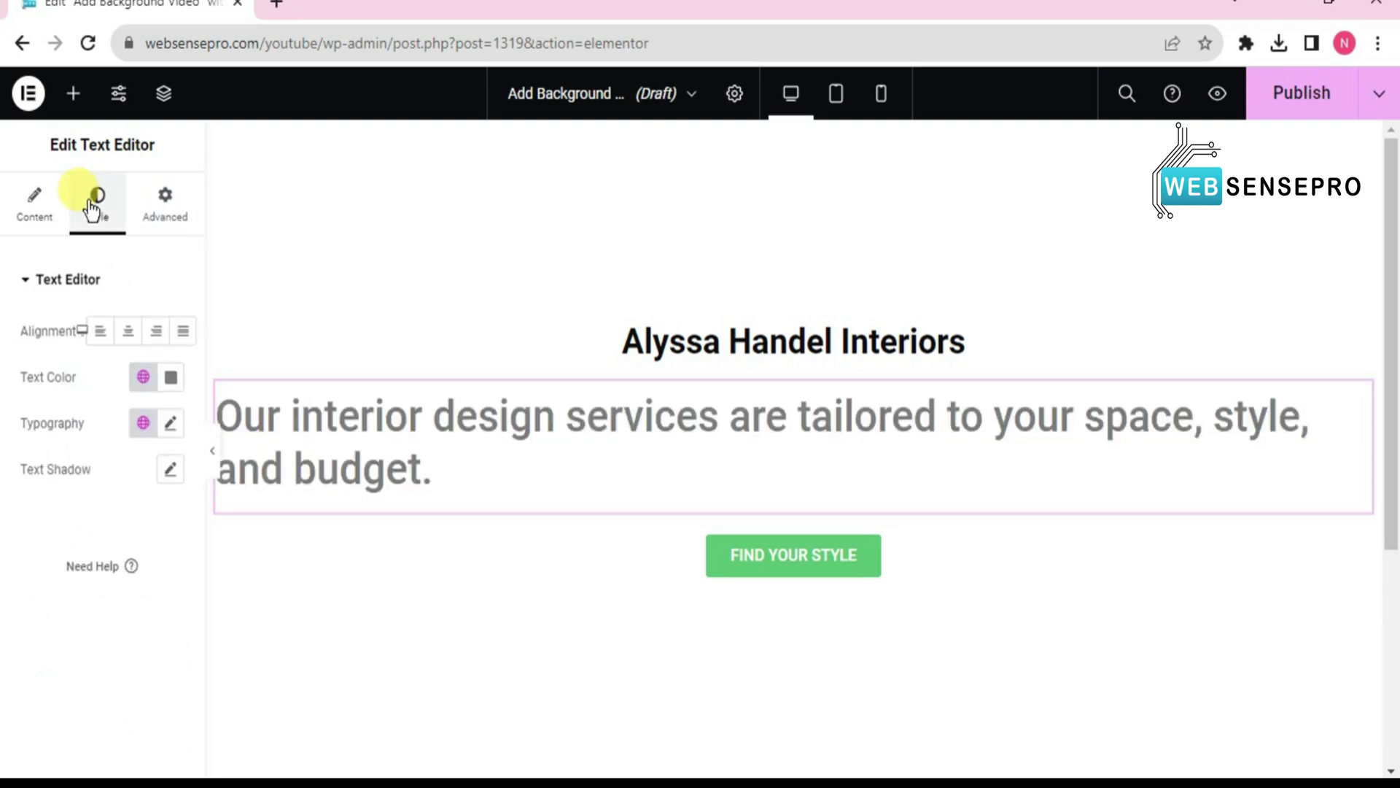
pyautogui.click(127, 332)
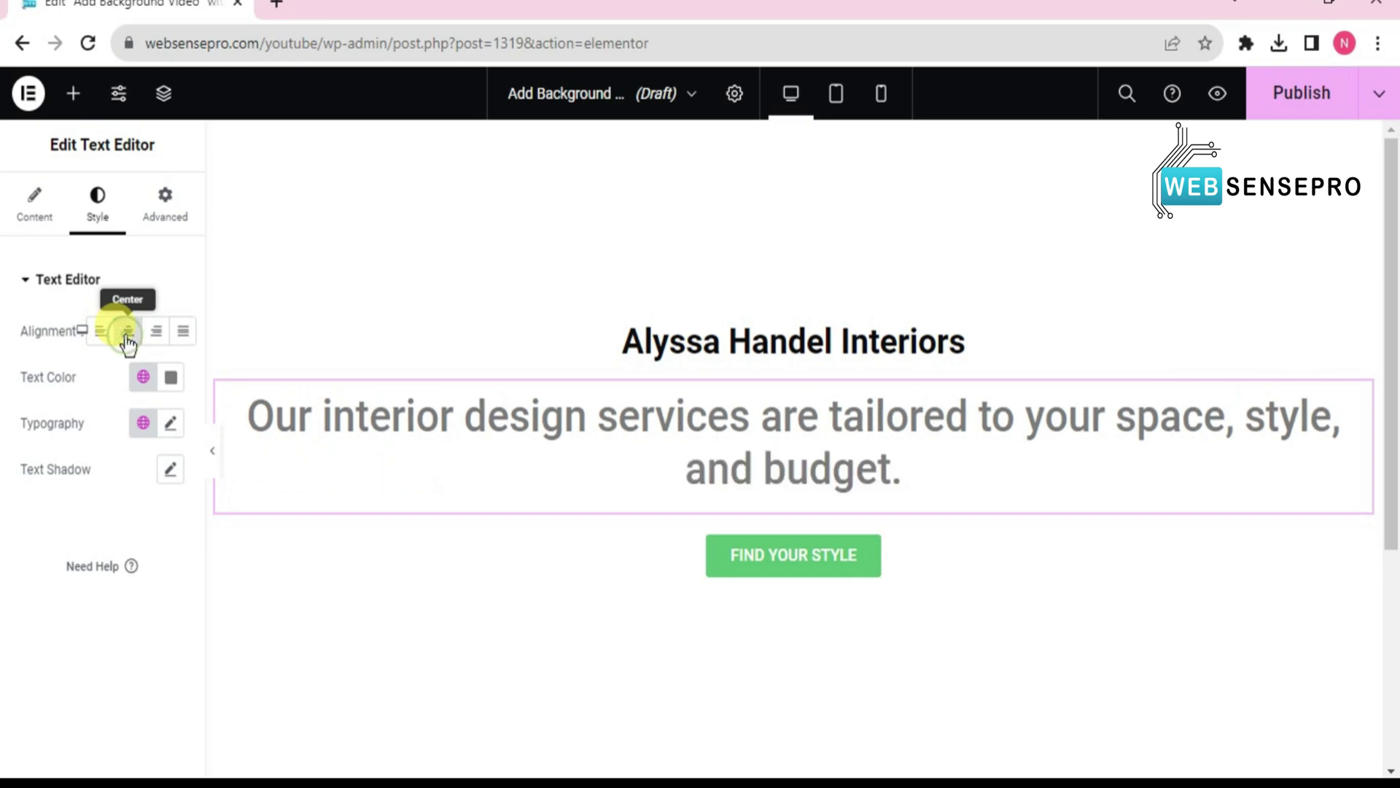
pyautogui.click(171, 377)
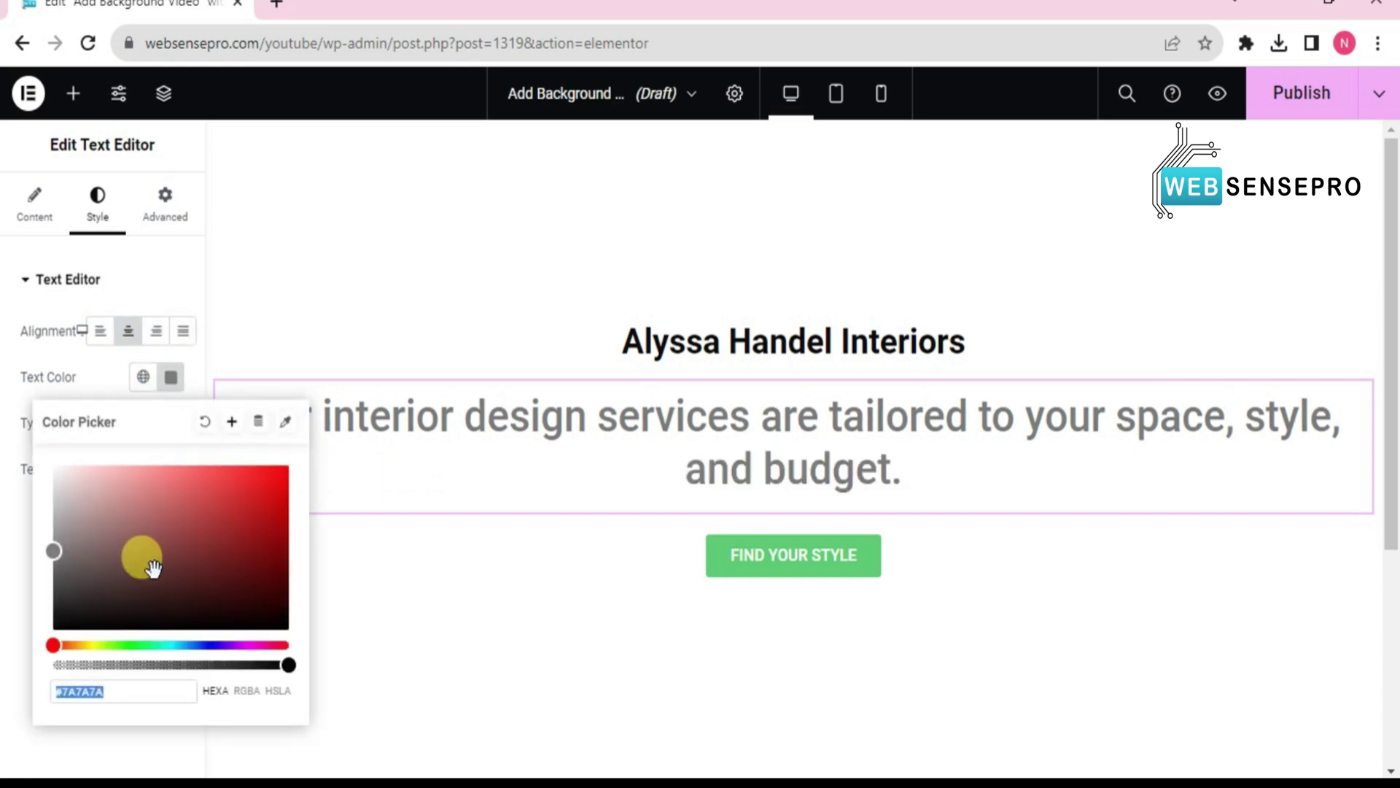
pyautogui.moveTo(53, 553); pyautogui.dragTo(257, 559)
# Step: Set the background color of the FIND YOUR STYLE button to orange #D5712E
pyautogui.click(870, 558)
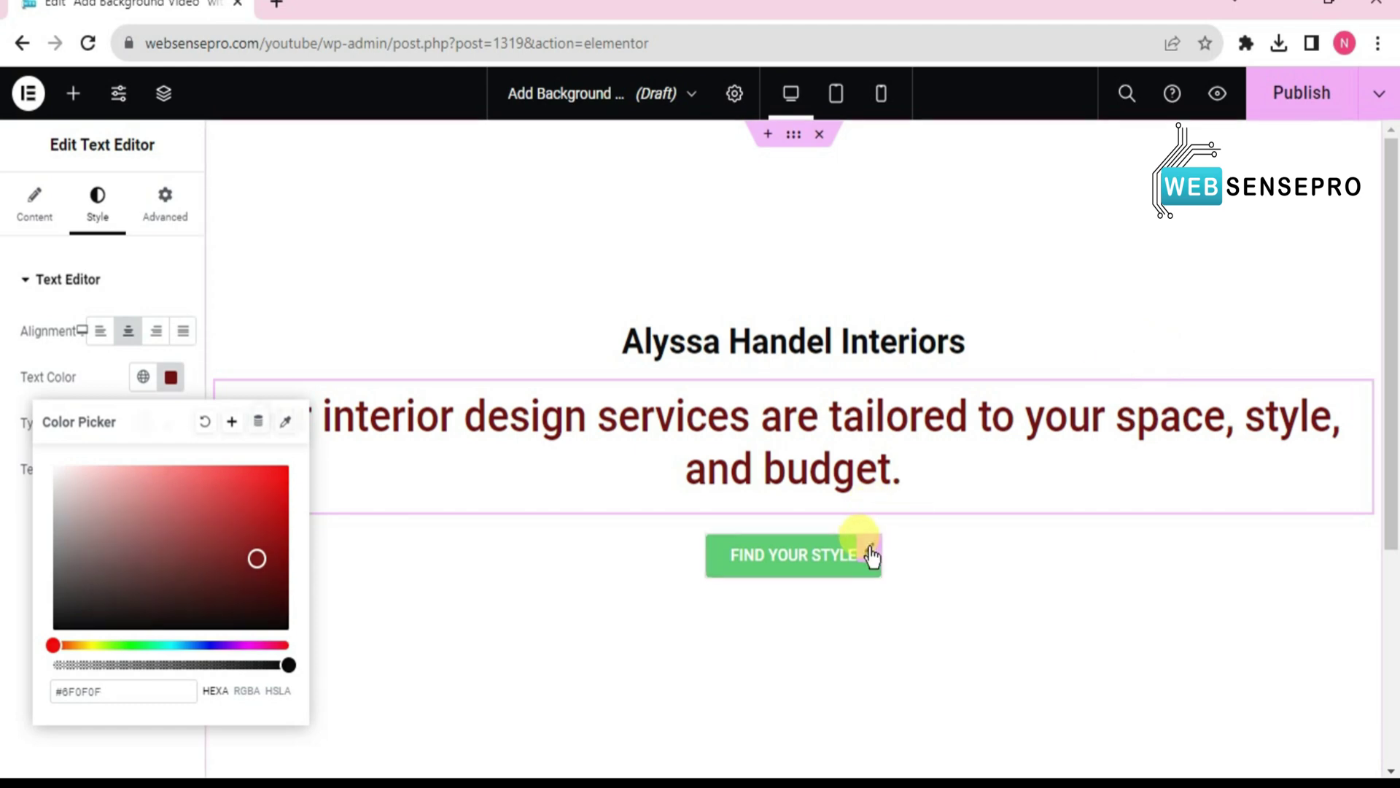
pyautogui.click(93, 208)
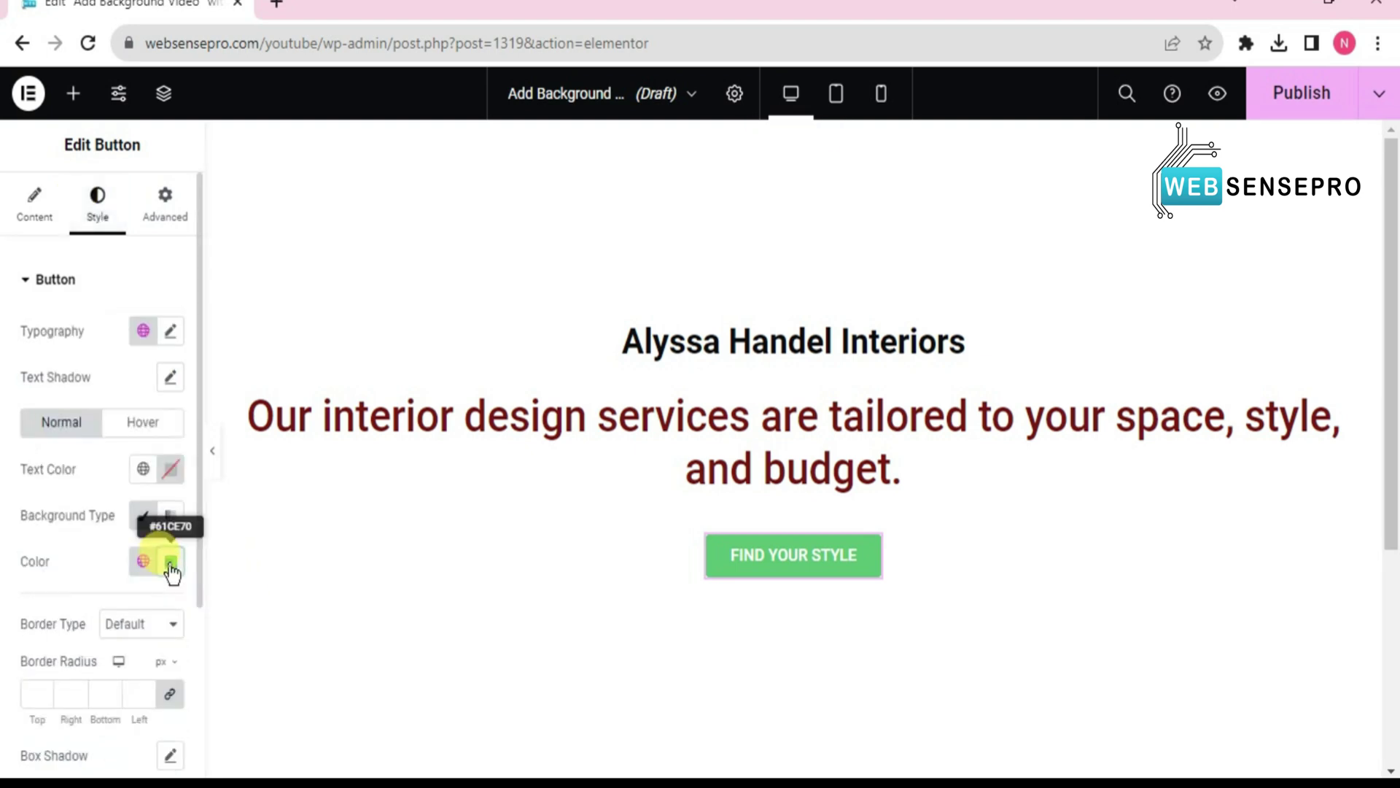
pyautogui.click(171, 561)
pyautogui.click(68, 463)
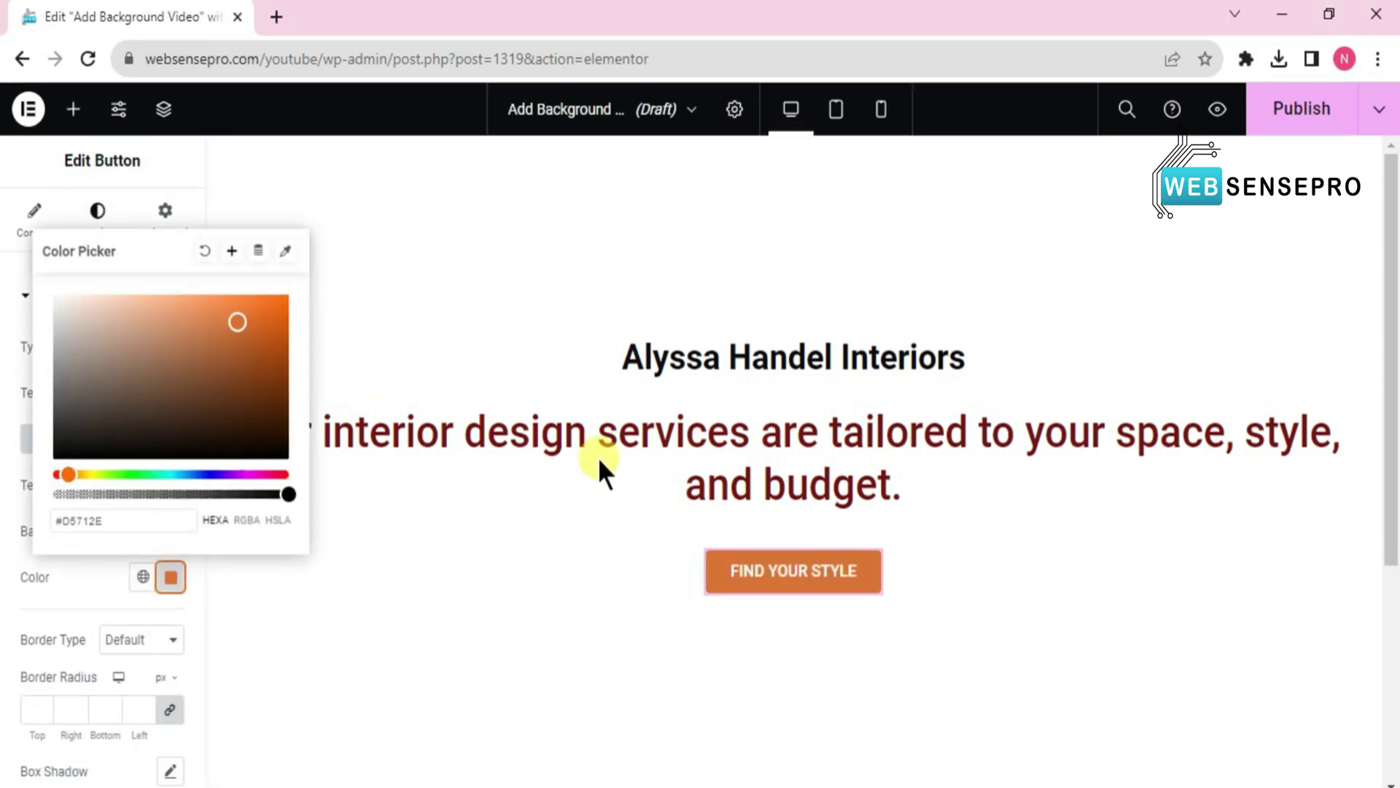
pyautogui.click(1188, 592)
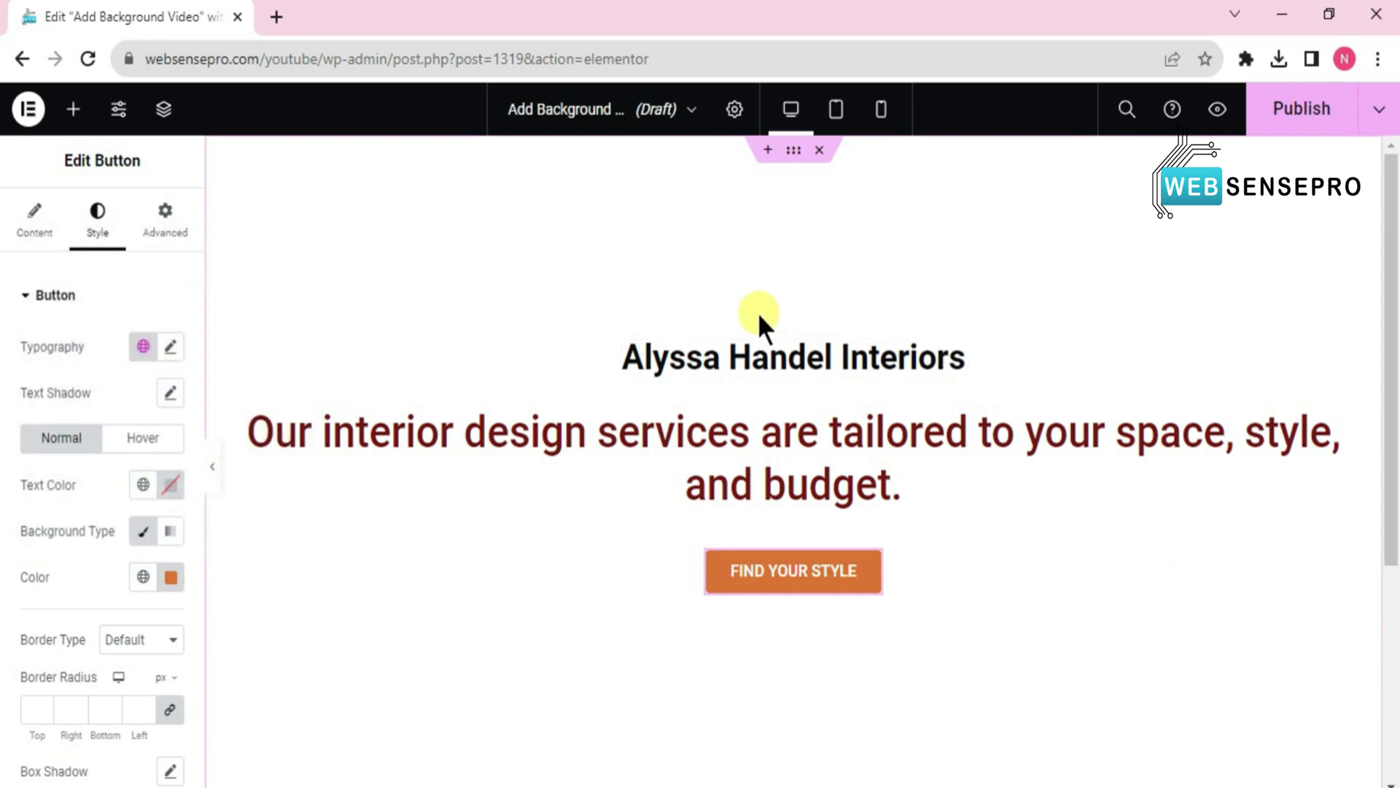
pyautogui.click(793, 152)
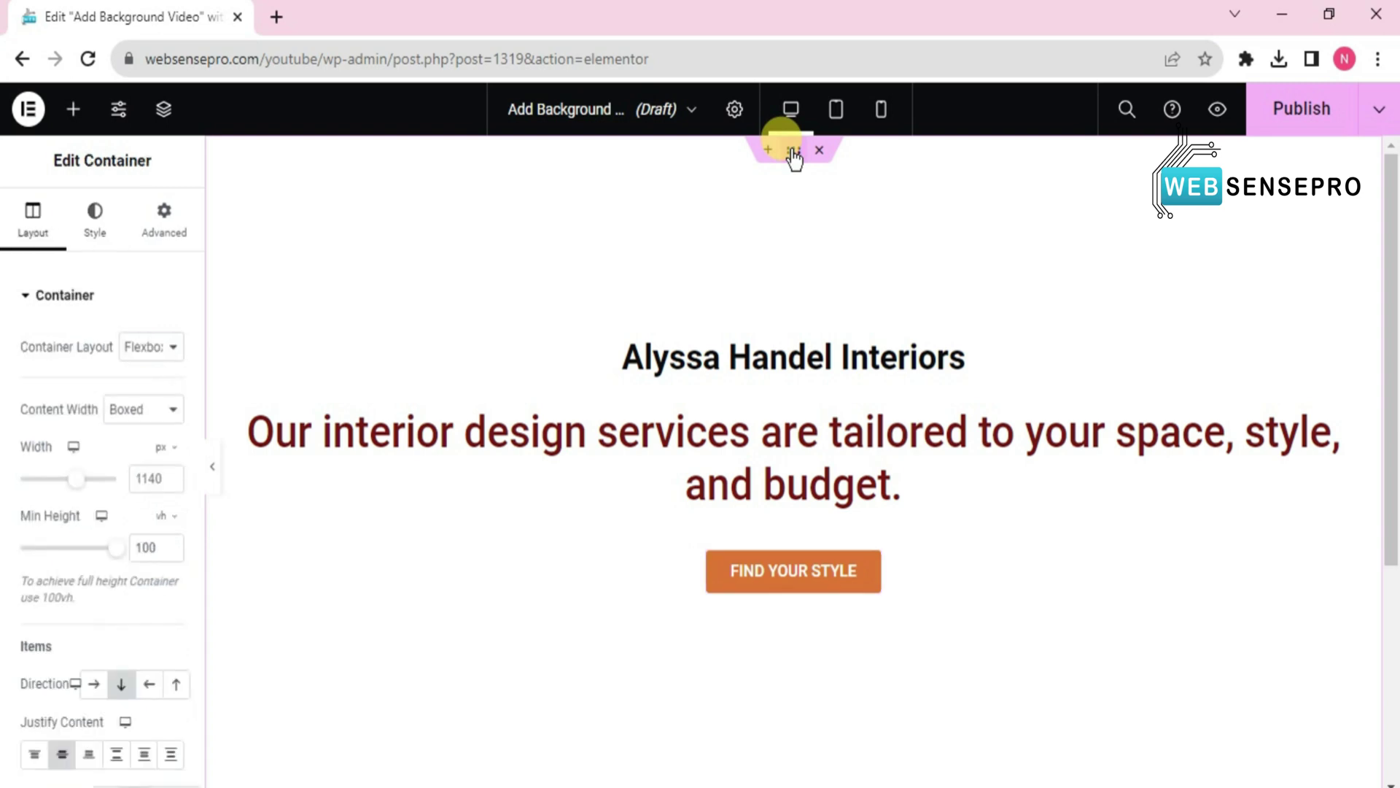
pyautogui.click(96, 219)
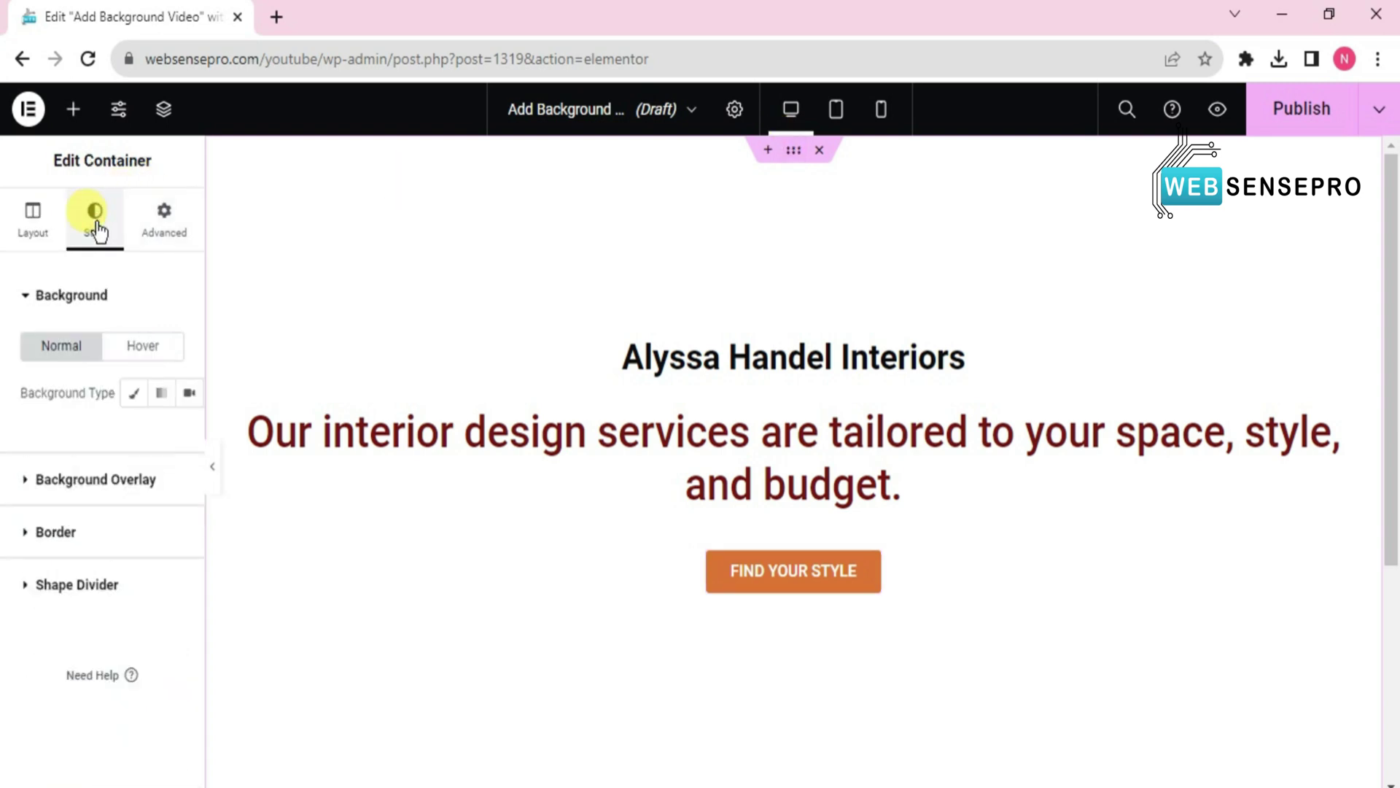
pyautogui.click(190, 393)
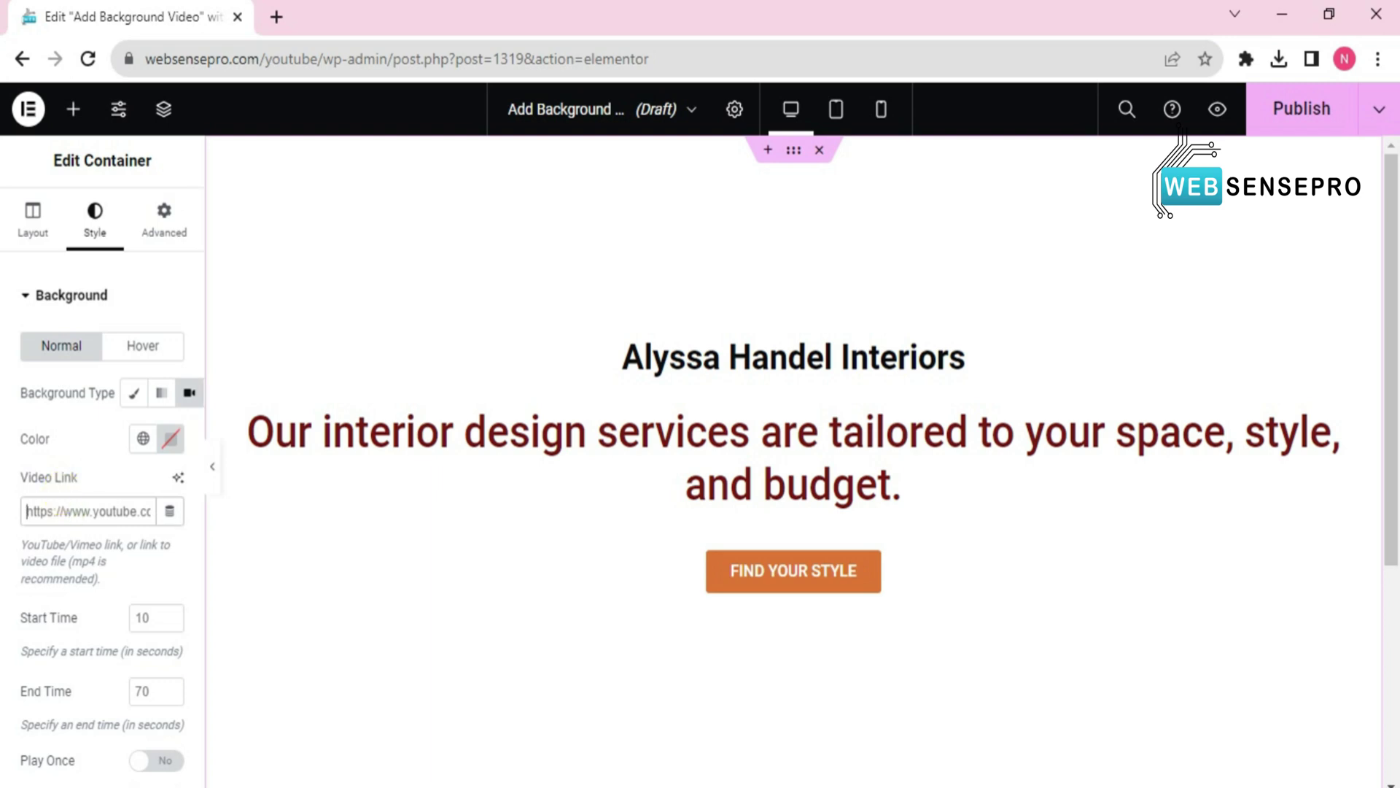
pyautogui.hotkey('ctrl', 'v')
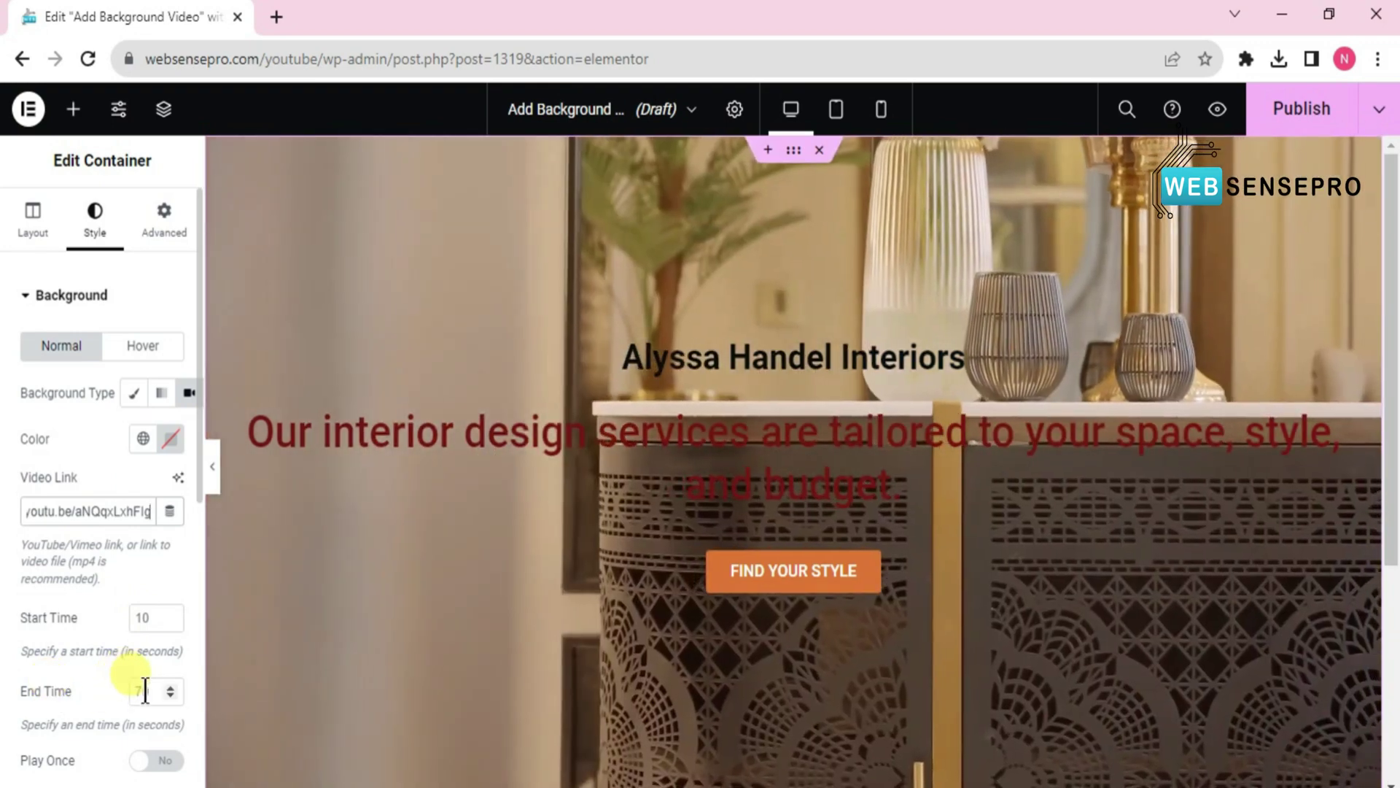
pyautogui.click(146, 690)
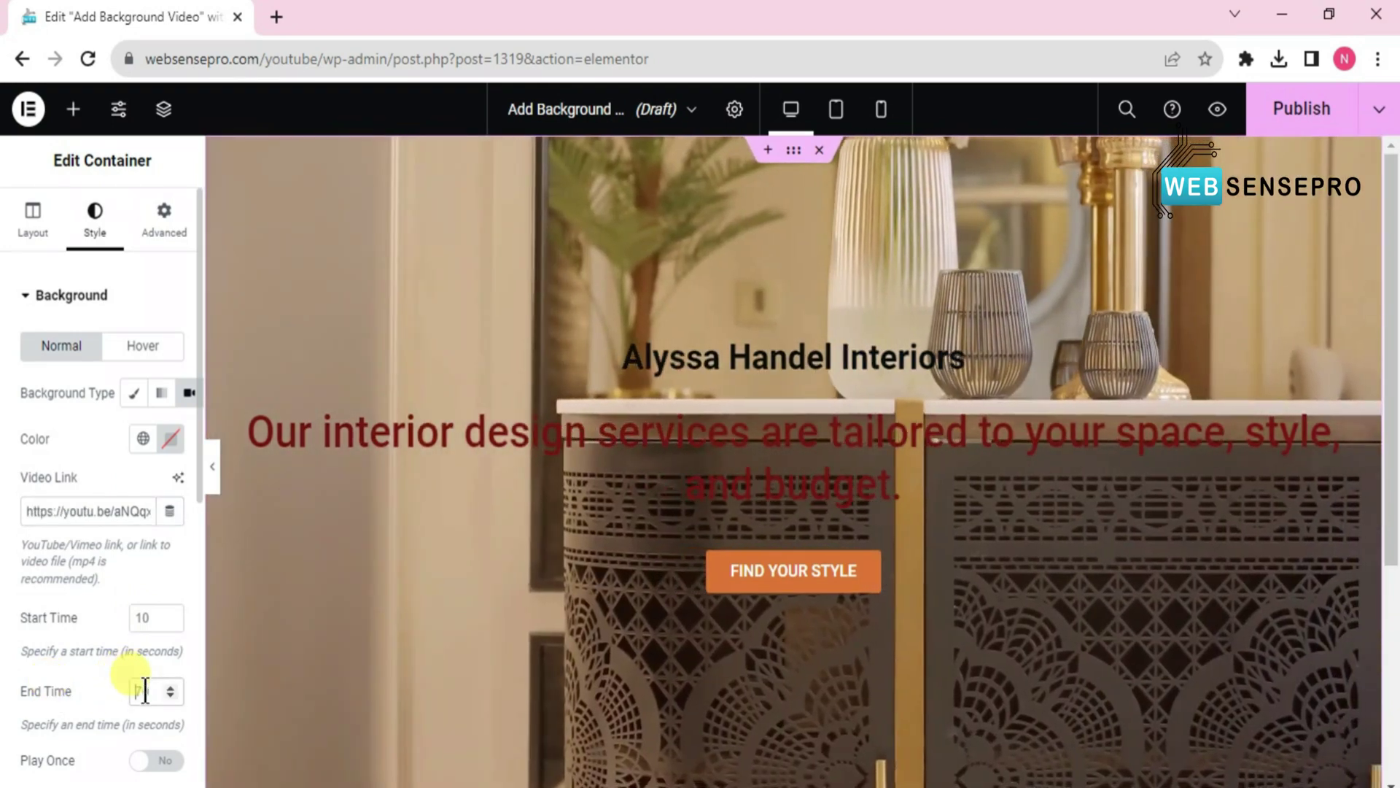
pyautogui.write('2')
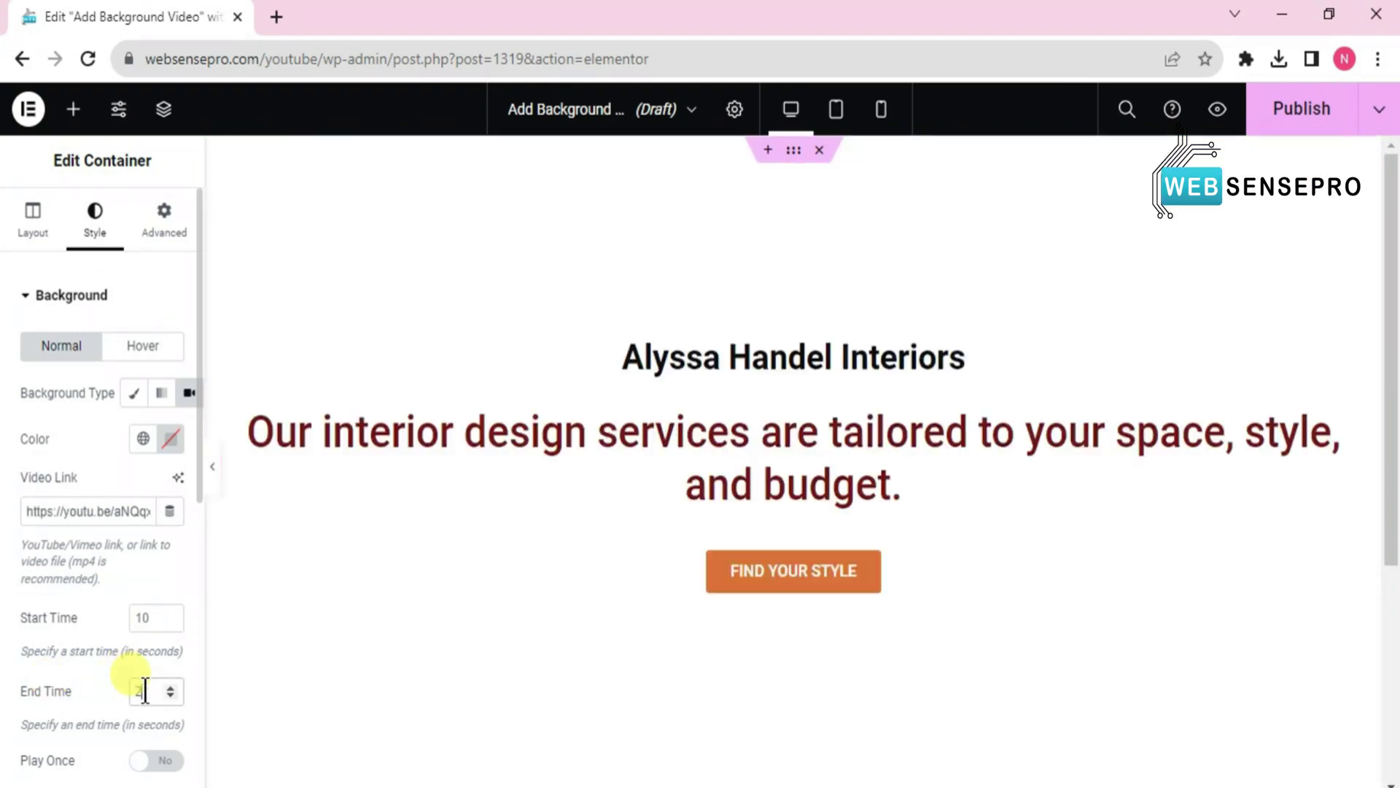
pyautogui.write('0')
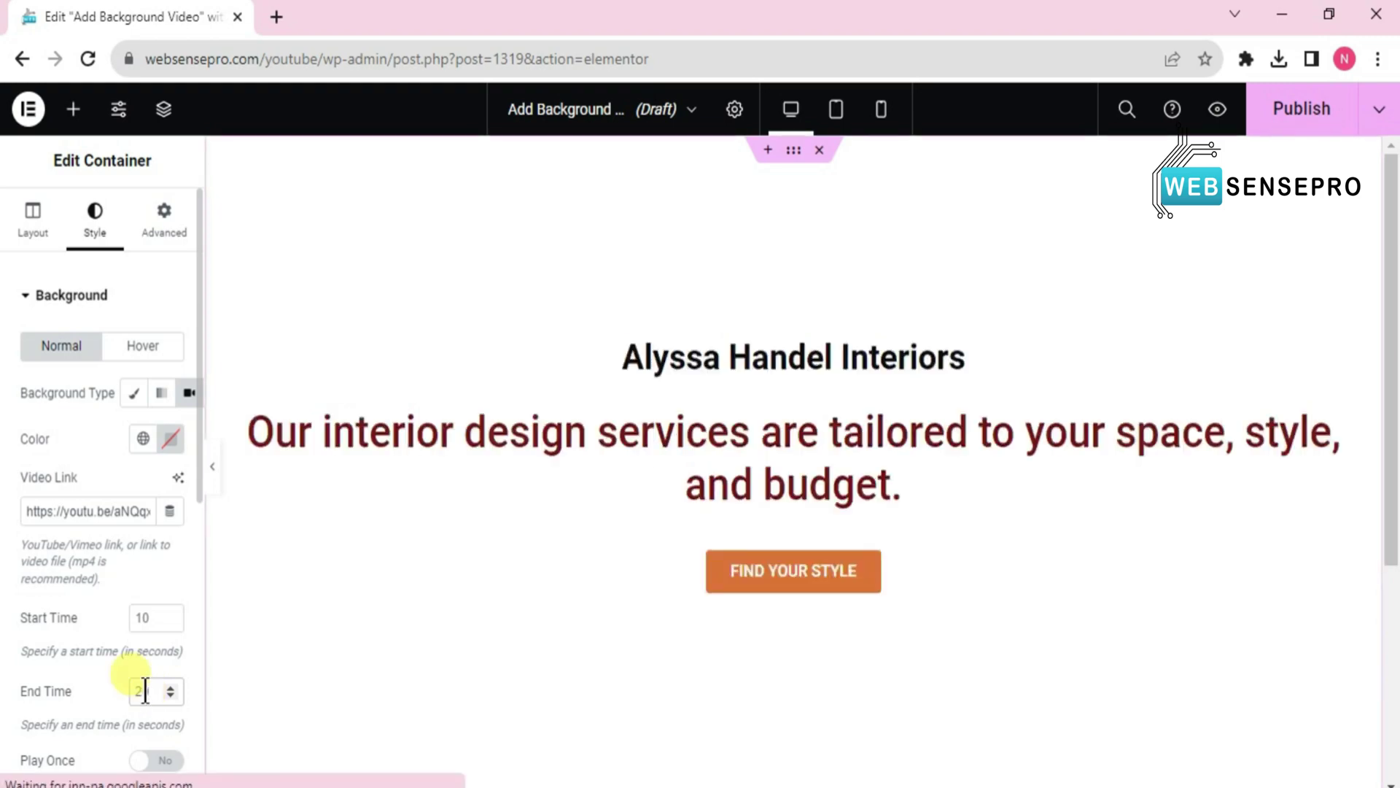
# Step: Use the living room photo from the media library as the background fallback image, preview the page and return to the editor
pyautogui.scroll(-3, 188, 541)
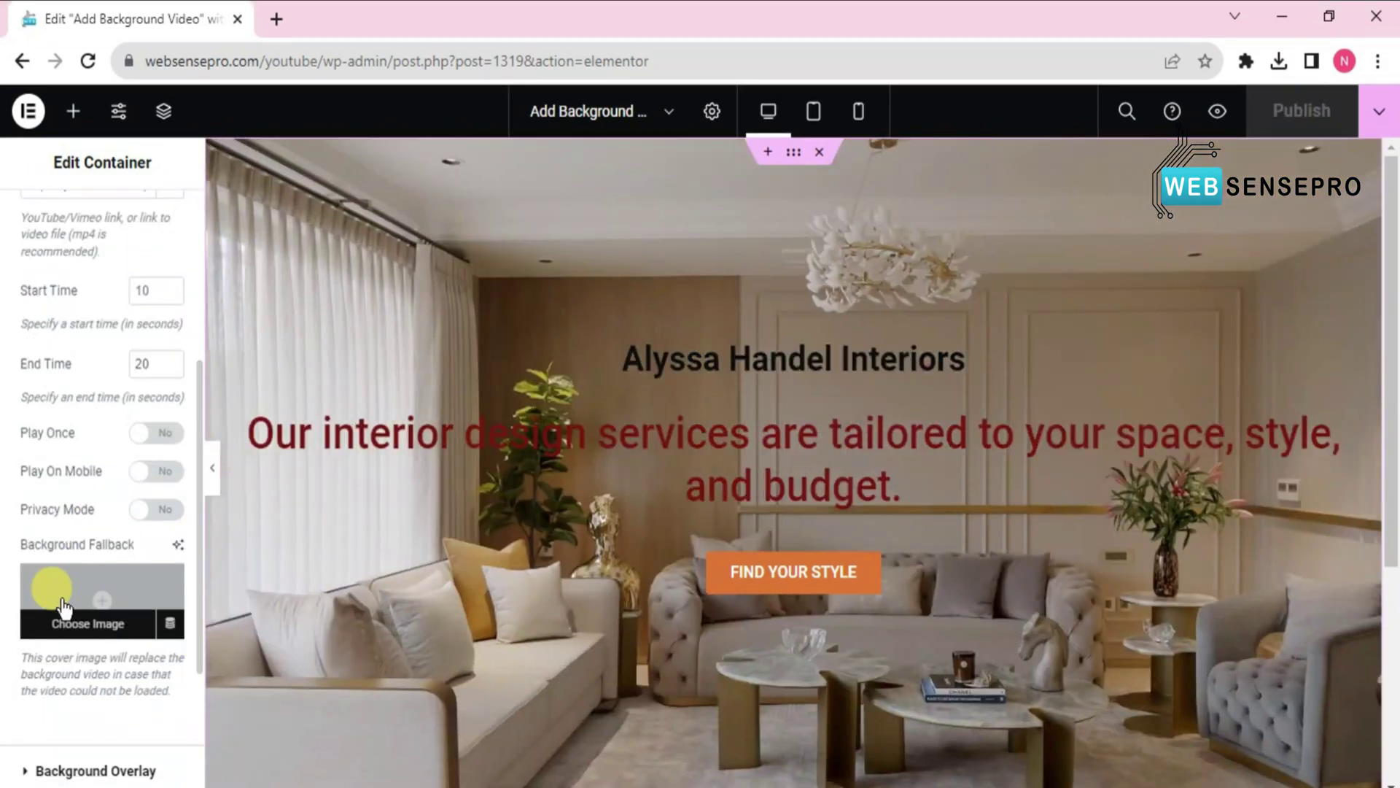
pyautogui.click(63, 606)
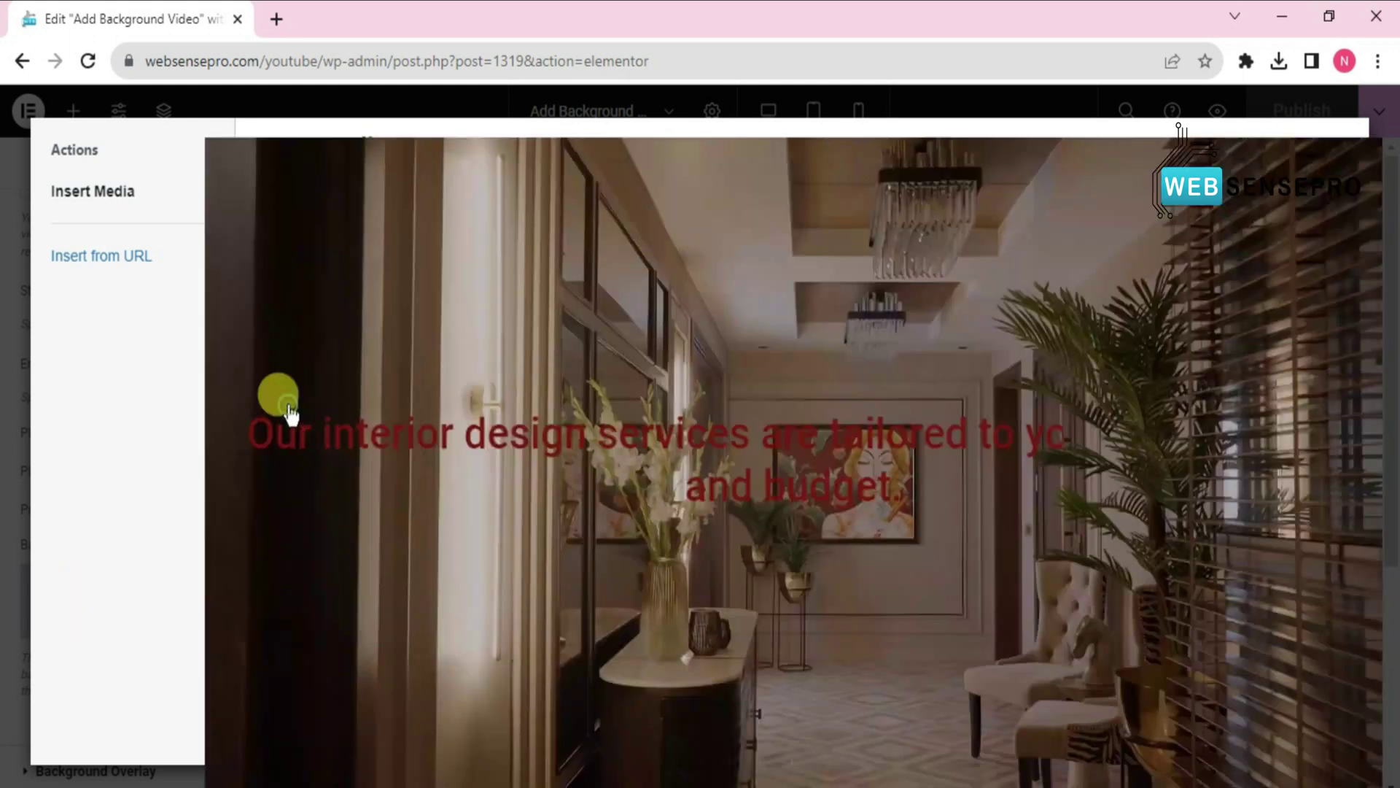
pyautogui.click(290, 412)
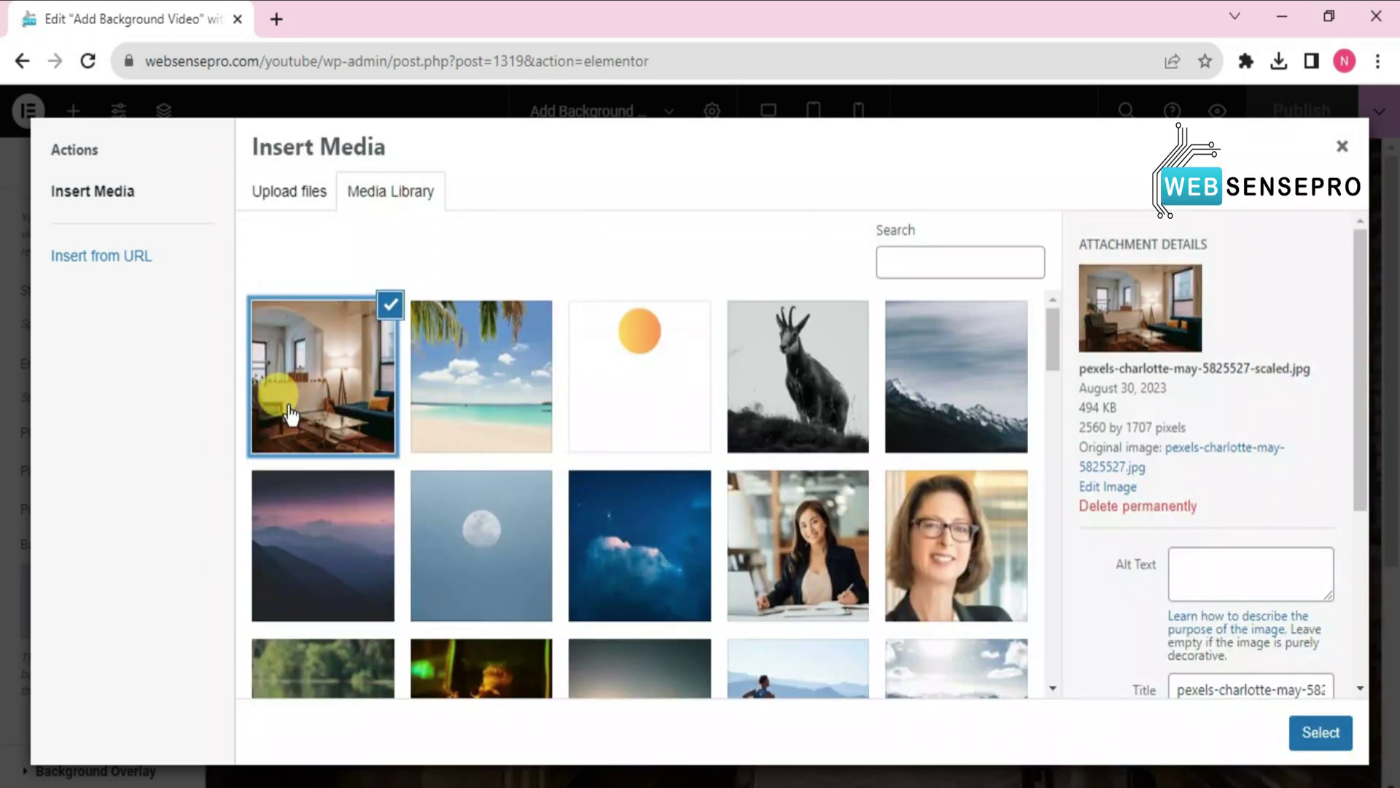
pyautogui.click(1321, 733)
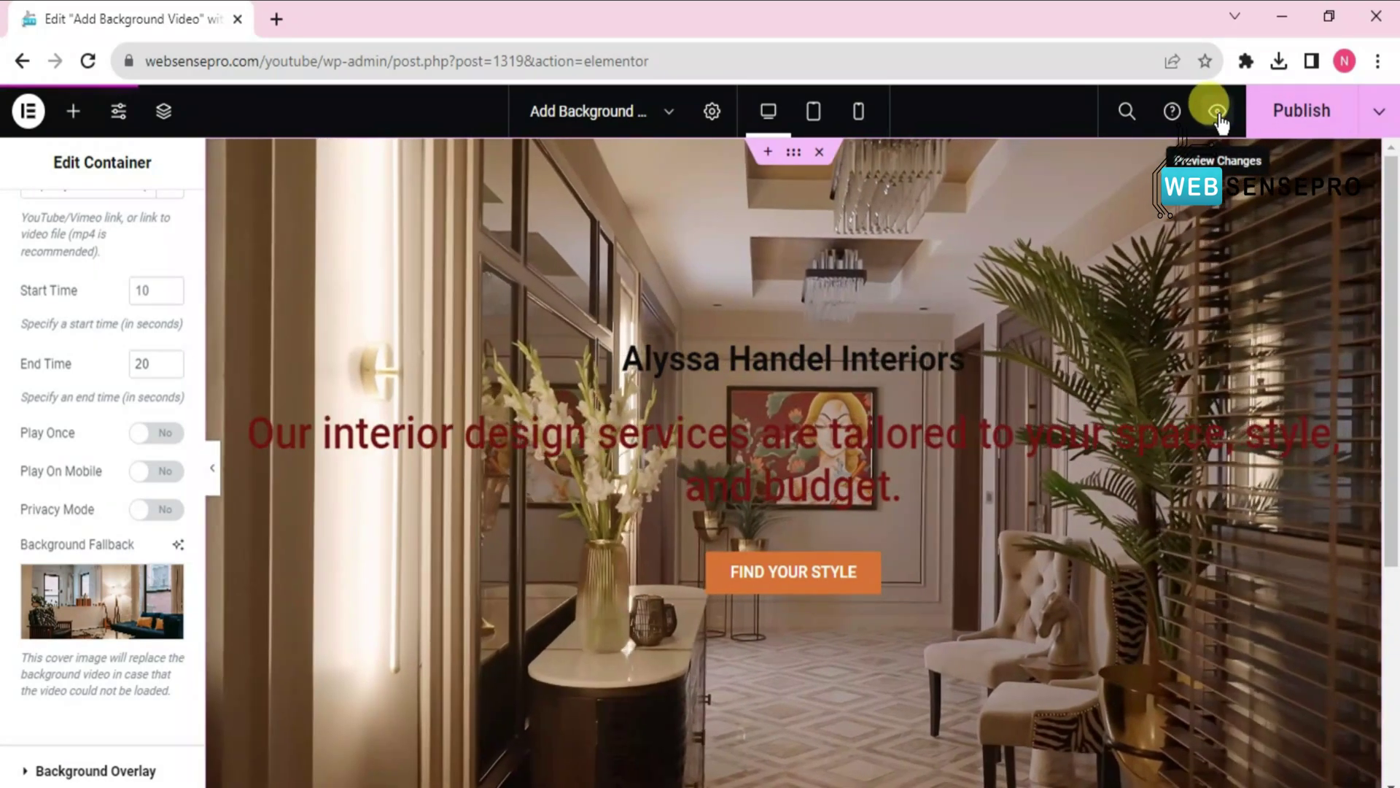
pyautogui.click(1218, 112)
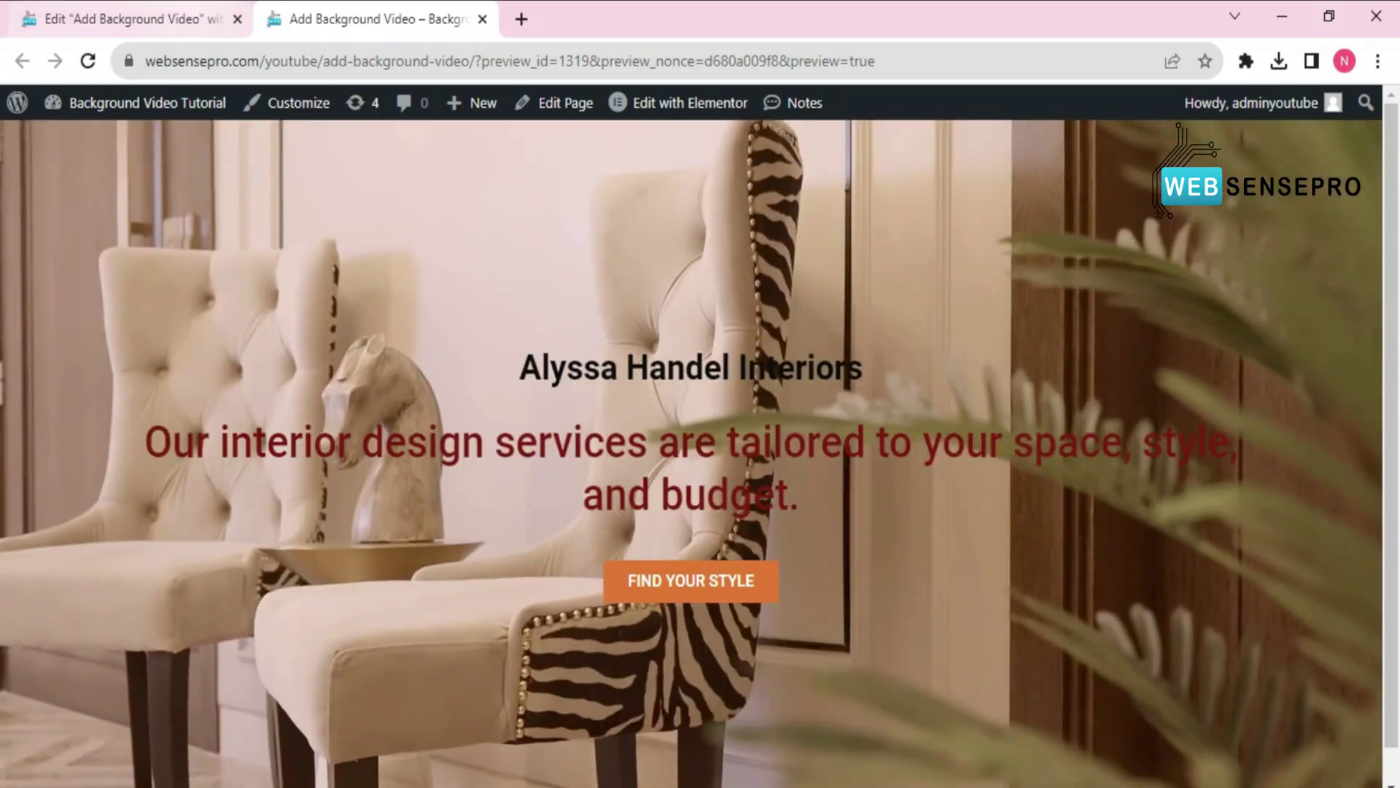
pyautogui.hotkey('ctrl', 'shift', 'Tab')
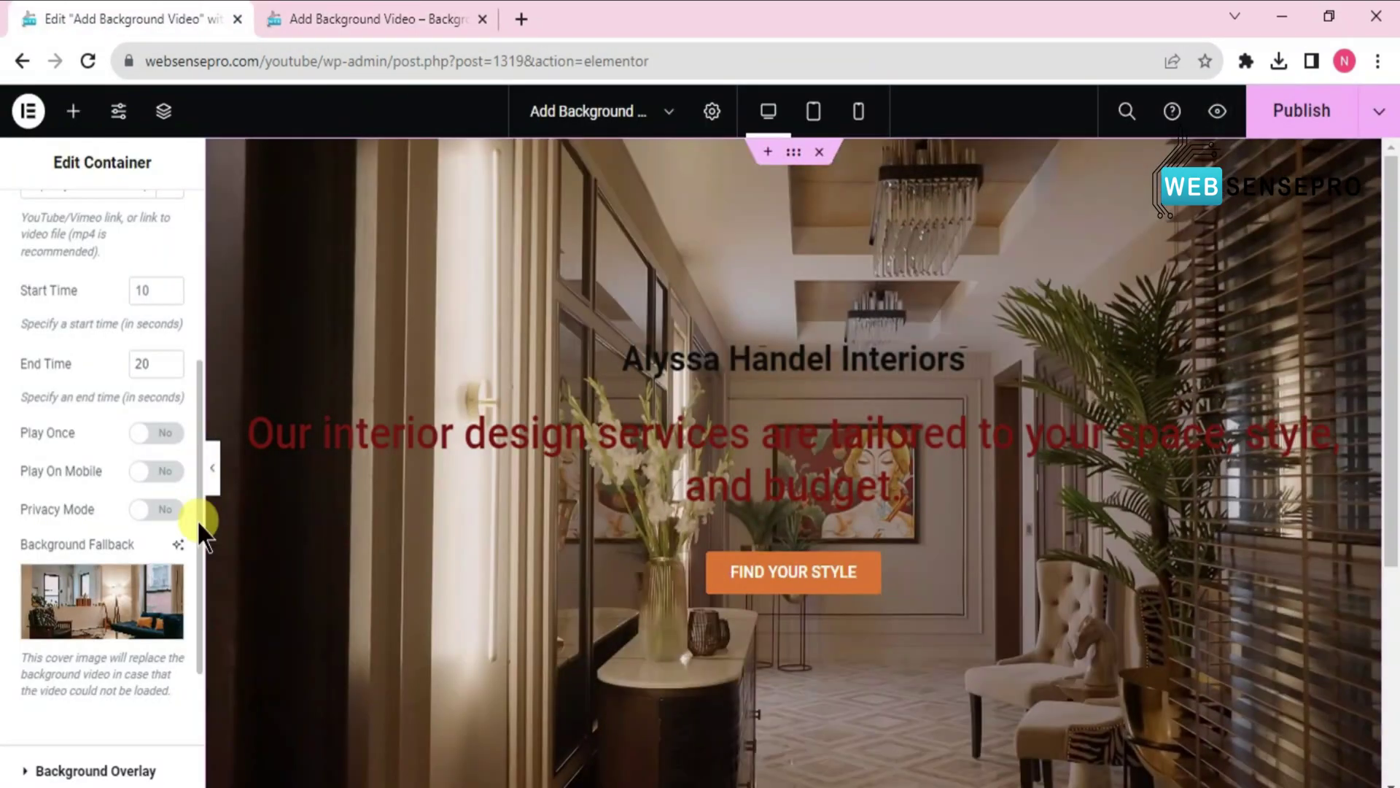
# Step: Add a background overlay to the container in a muted reddish brown, about #996464
pyautogui.scroll(-2, 194, 610)
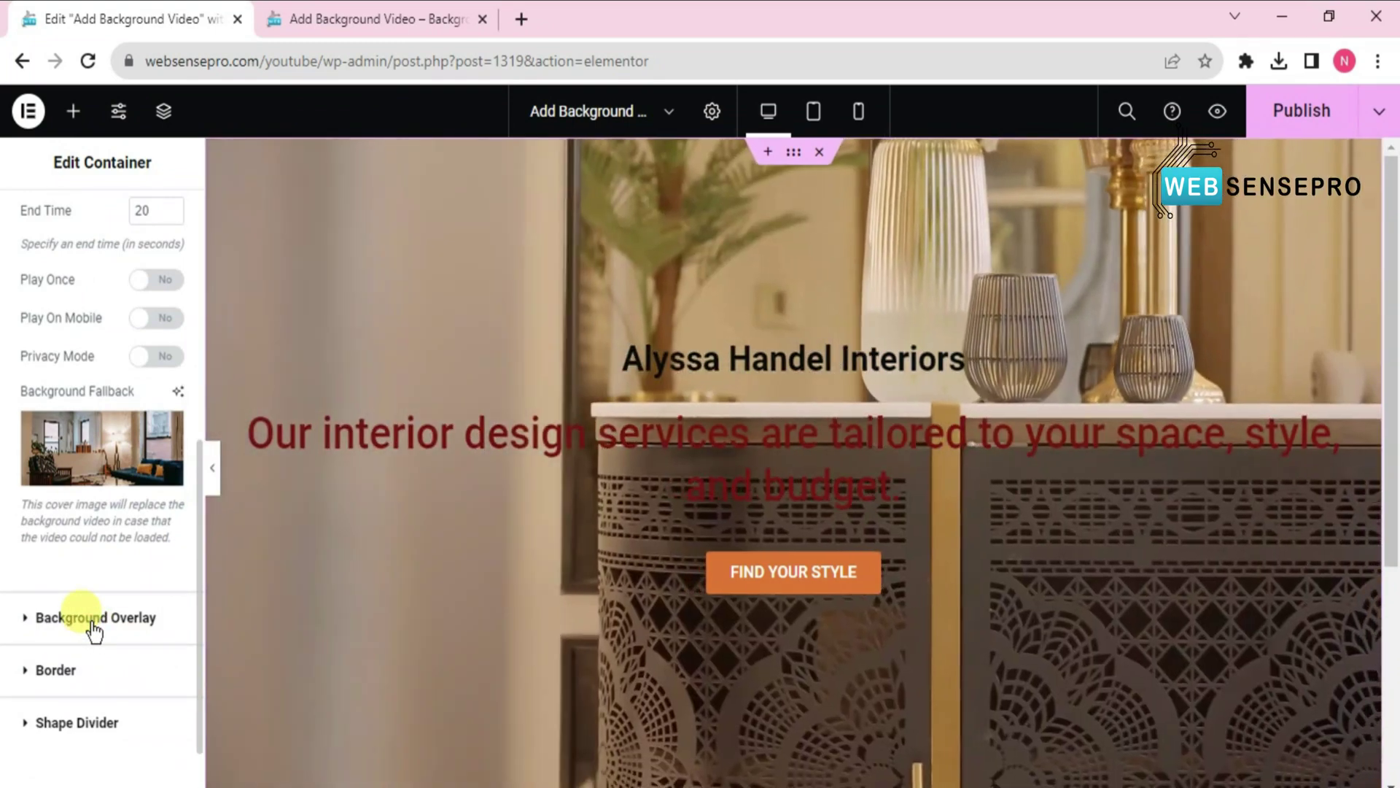
pyautogui.click(93, 626)
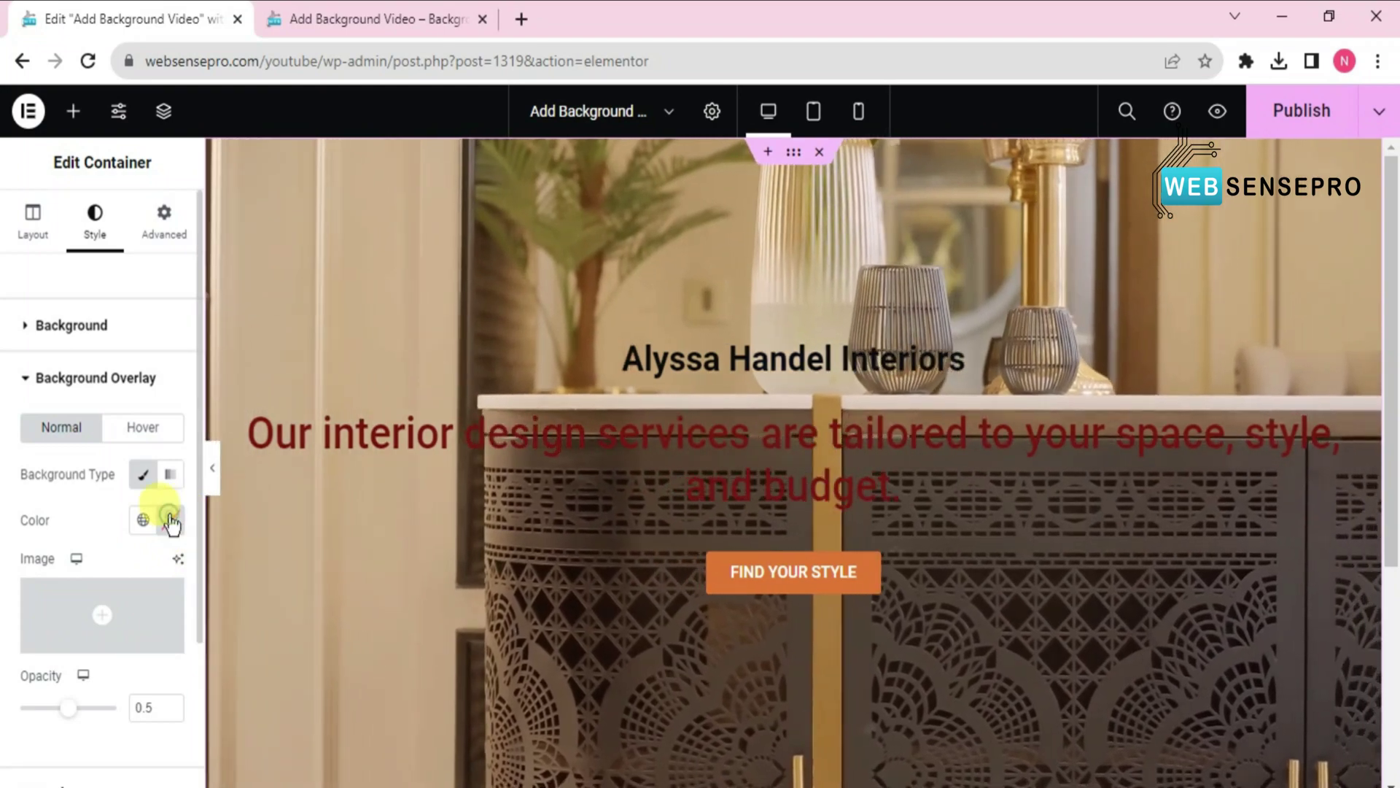
pyautogui.click(170, 520)
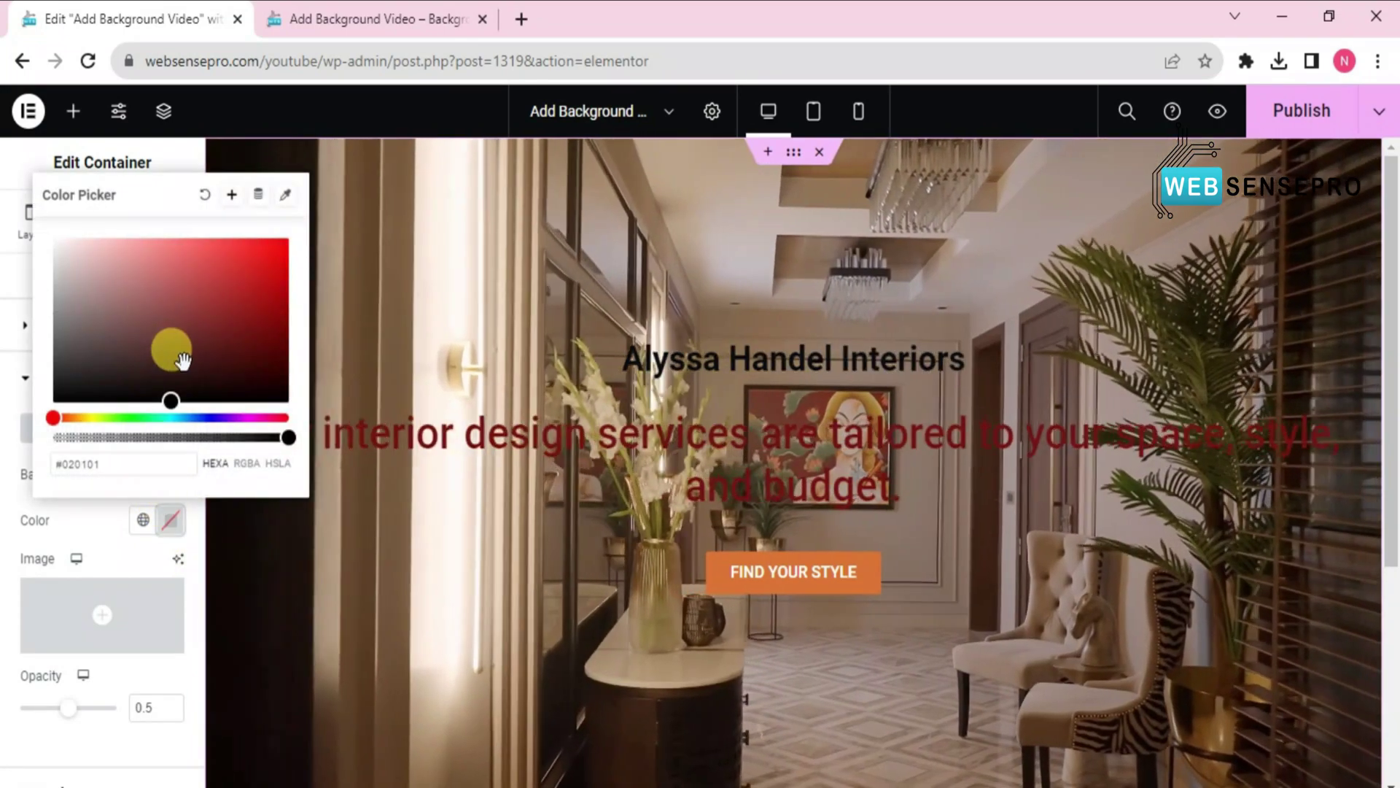
pyautogui.moveTo(182, 359); pyautogui.dragTo(136, 305)
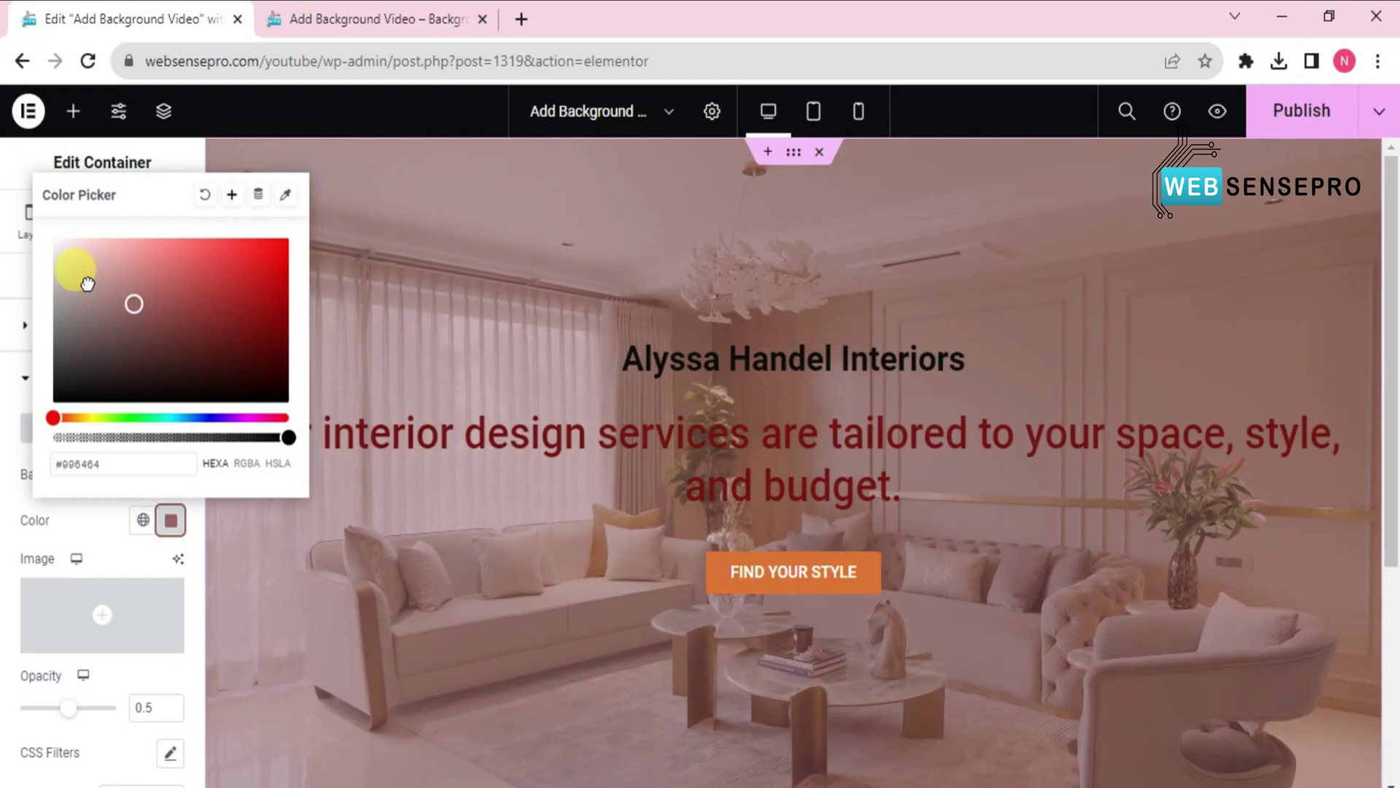
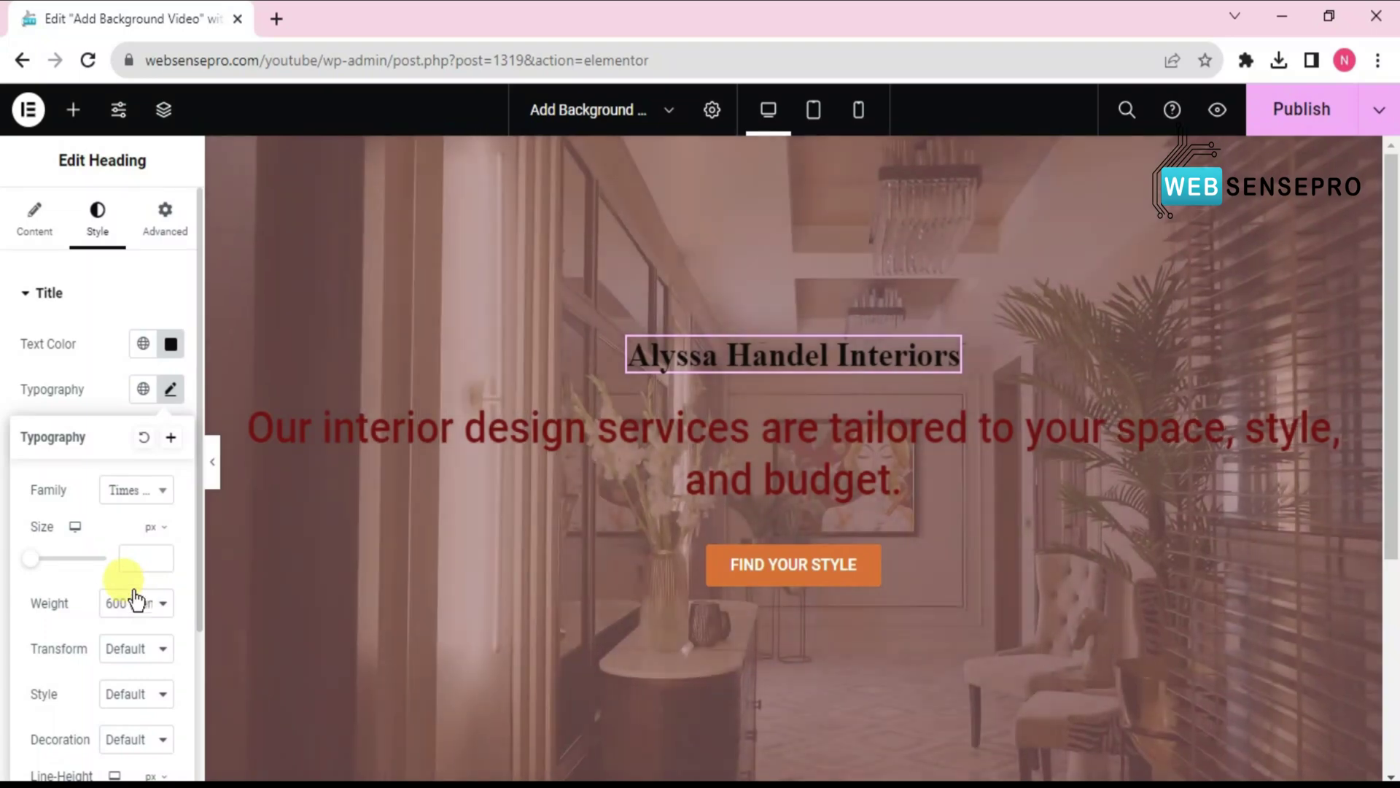
# Step: Set the heading's font size to 45 px in its typography settings
pyautogui.moveTo(34, 565); pyautogui.dragTo(49, 566)
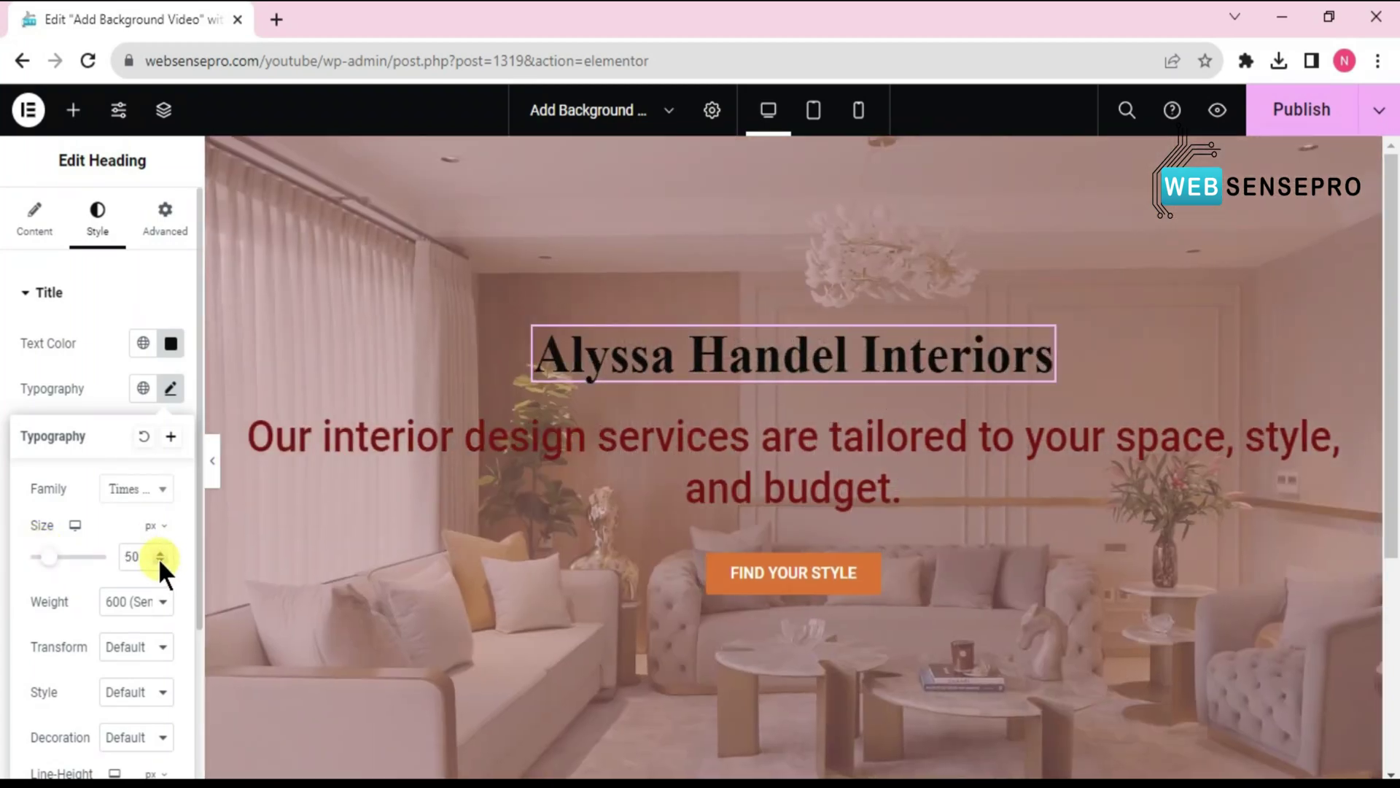
pyautogui.click(159, 561)
pyautogui.click(159, 561)
pyautogui.click(159, 561)
pyautogui.click(159, 561)
pyautogui.click(159, 561)
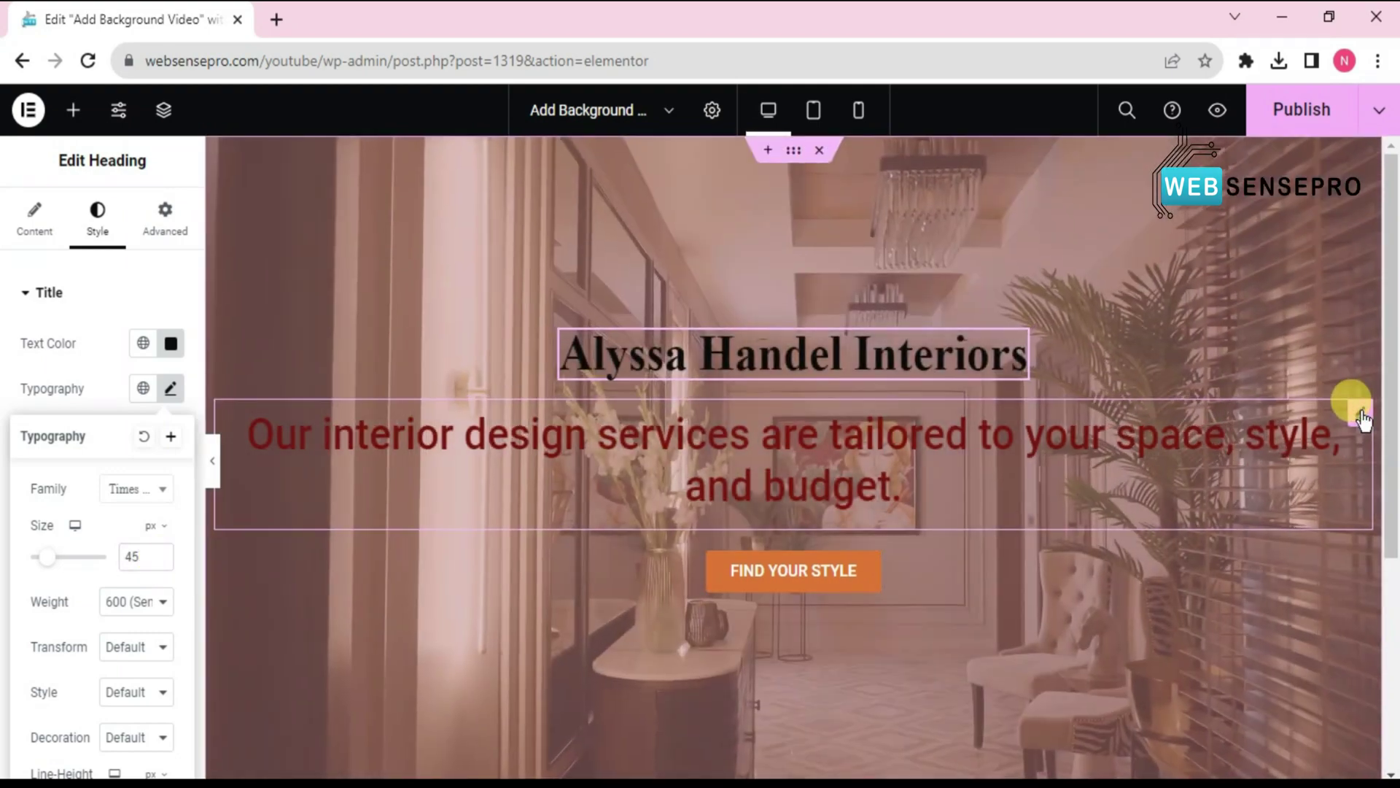
# Step: Set the typography of the interior design services paragraph to the Poppins font family at size 16 px
pyautogui.click(1361, 416)
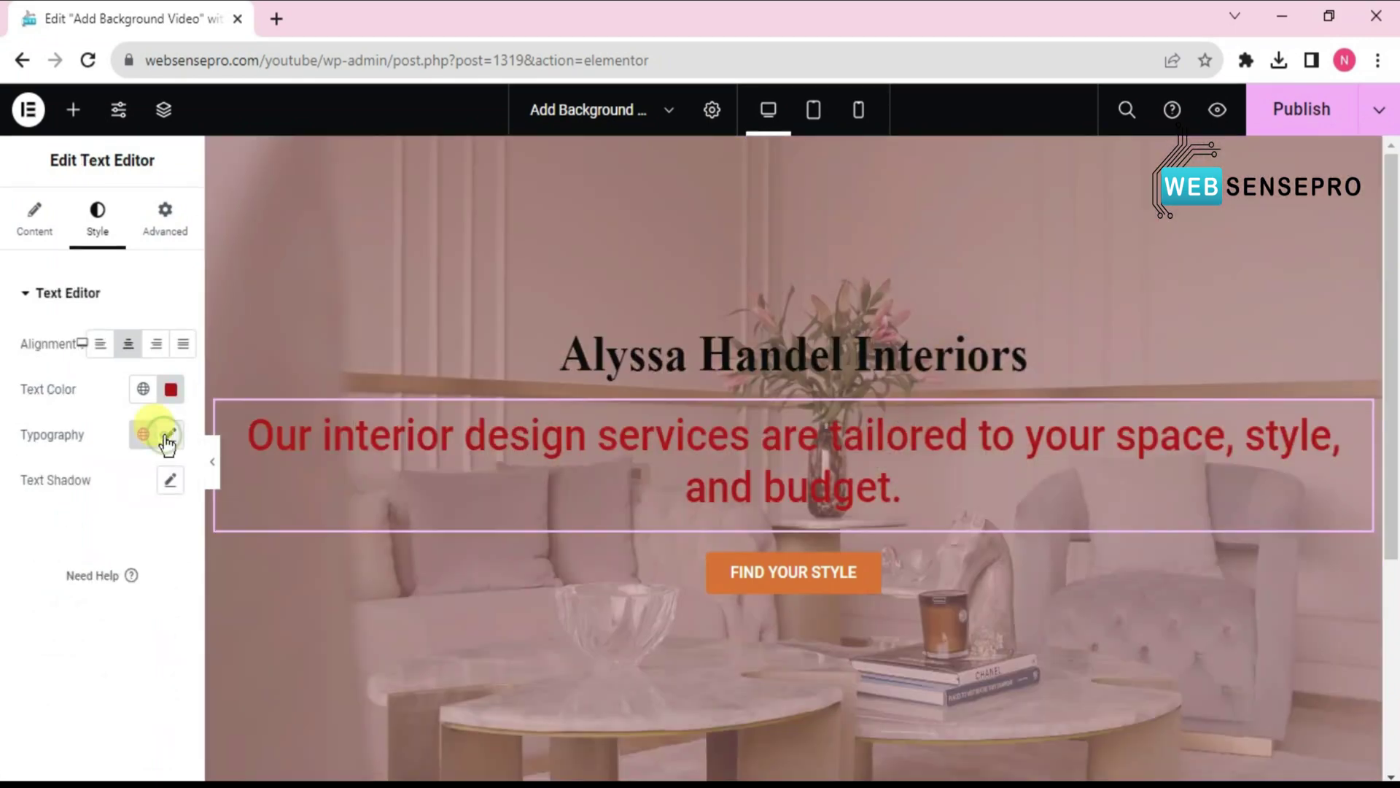
pyautogui.click(170, 434)
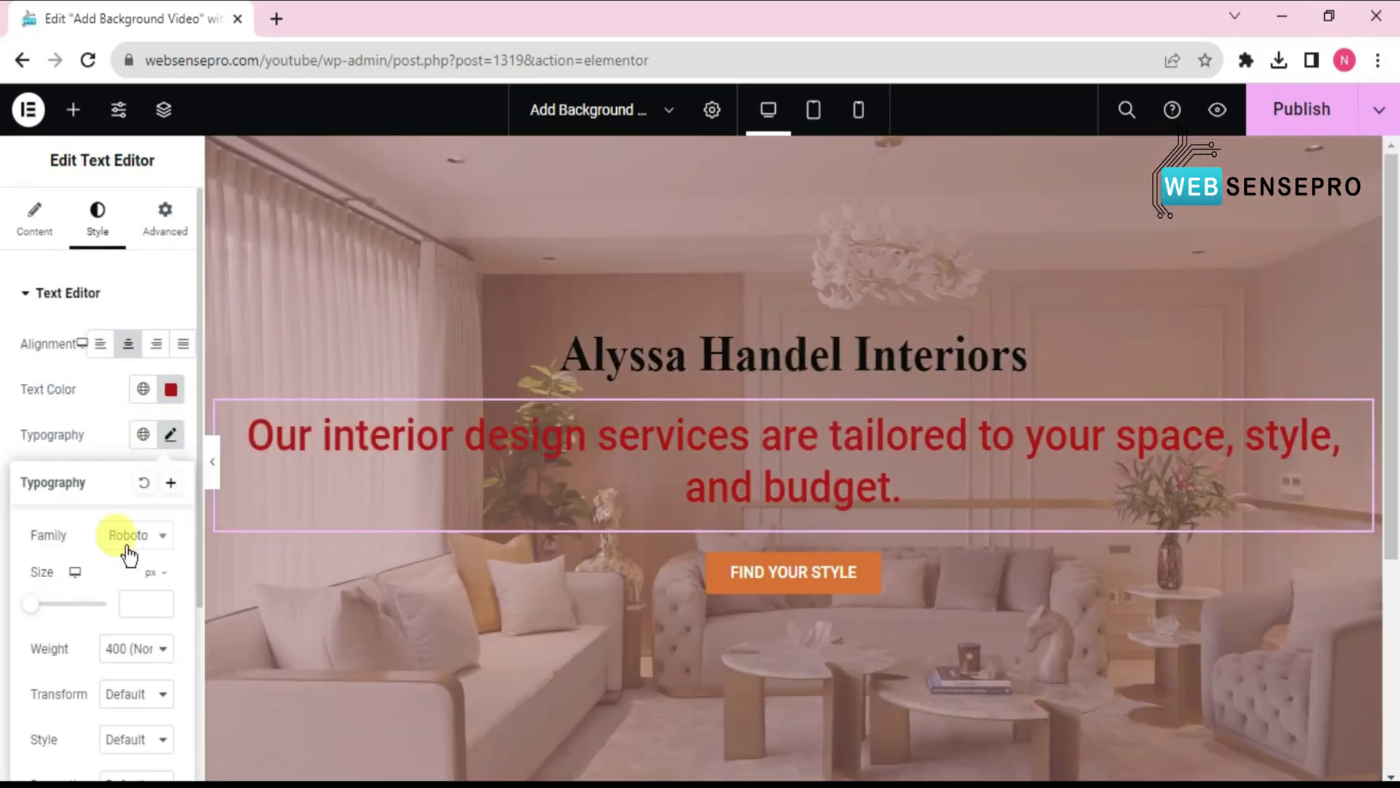
pyautogui.moveTo(30, 604)
pyautogui.mouseDown()
pyautogui.moveTo(48, 604)
pyautogui.moveTo(36, 604)
pyautogui.mouseUp()
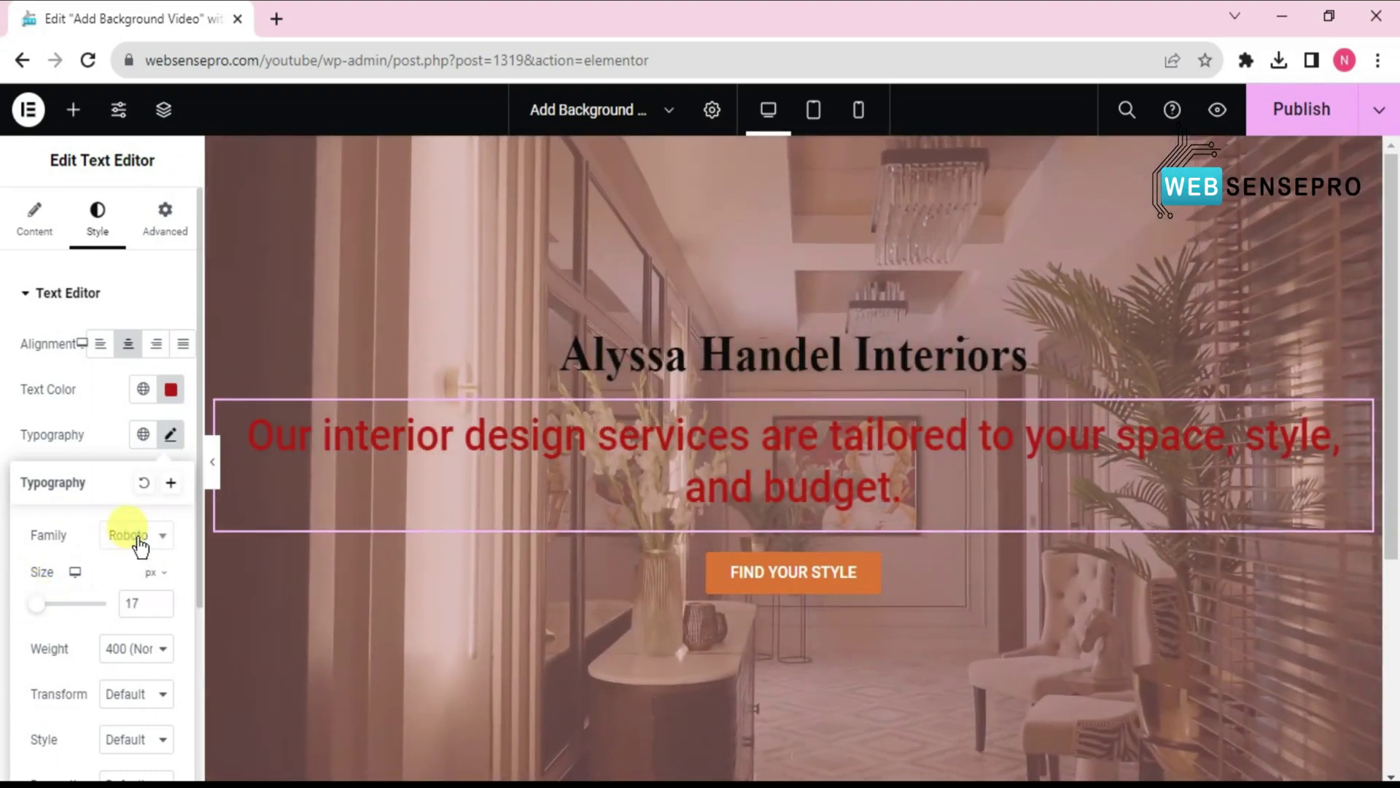
pyautogui.click(137, 536)
pyautogui.write('popp')
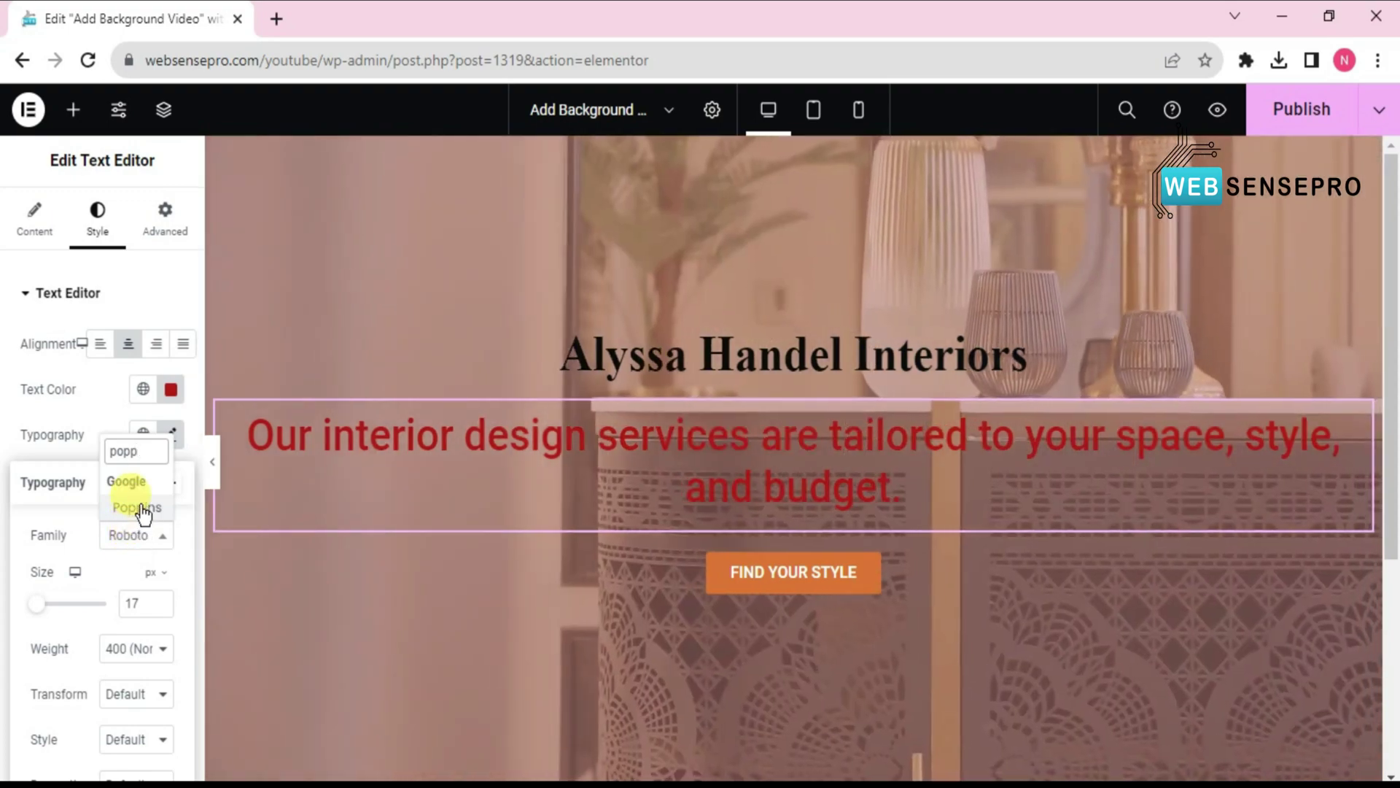
pyautogui.click(140, 507)
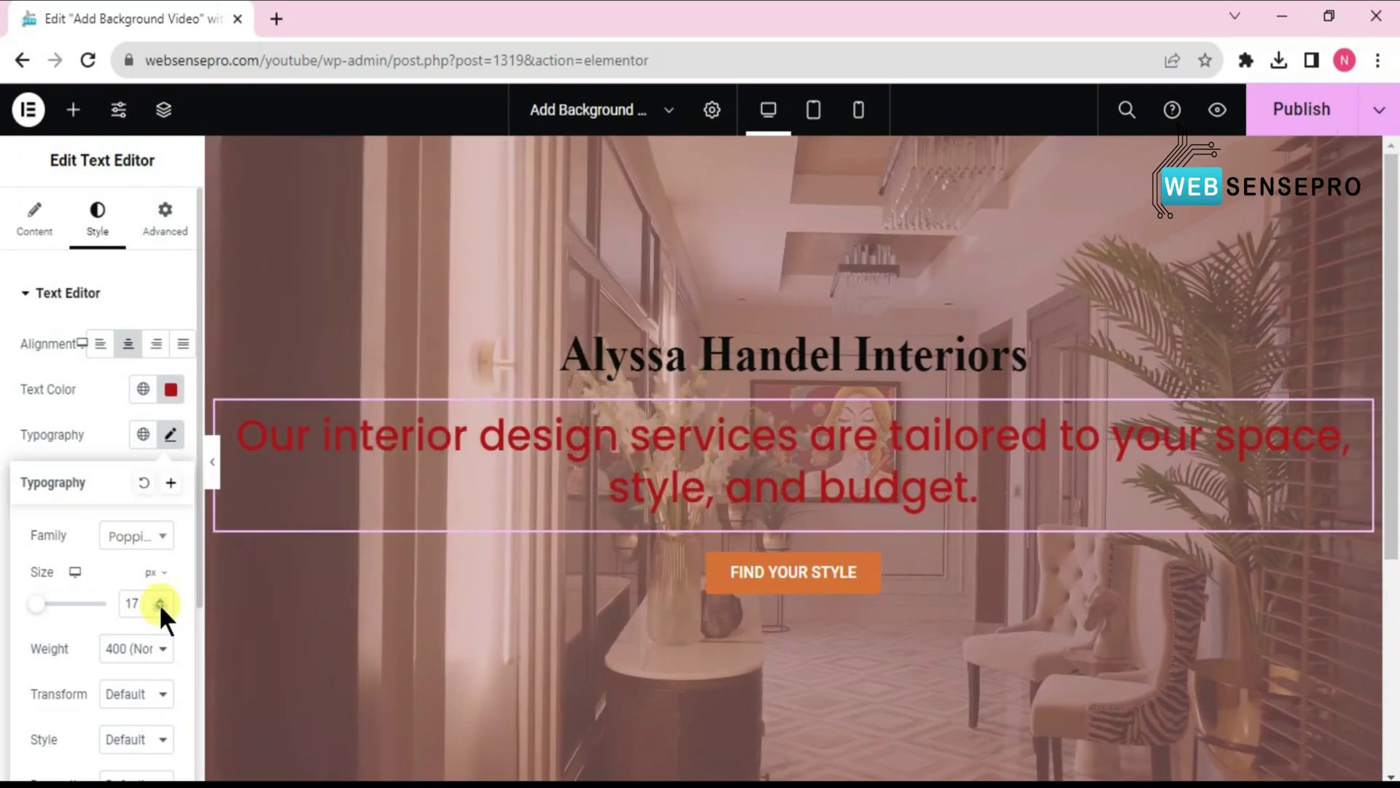
pyautogui.click(159, 605)
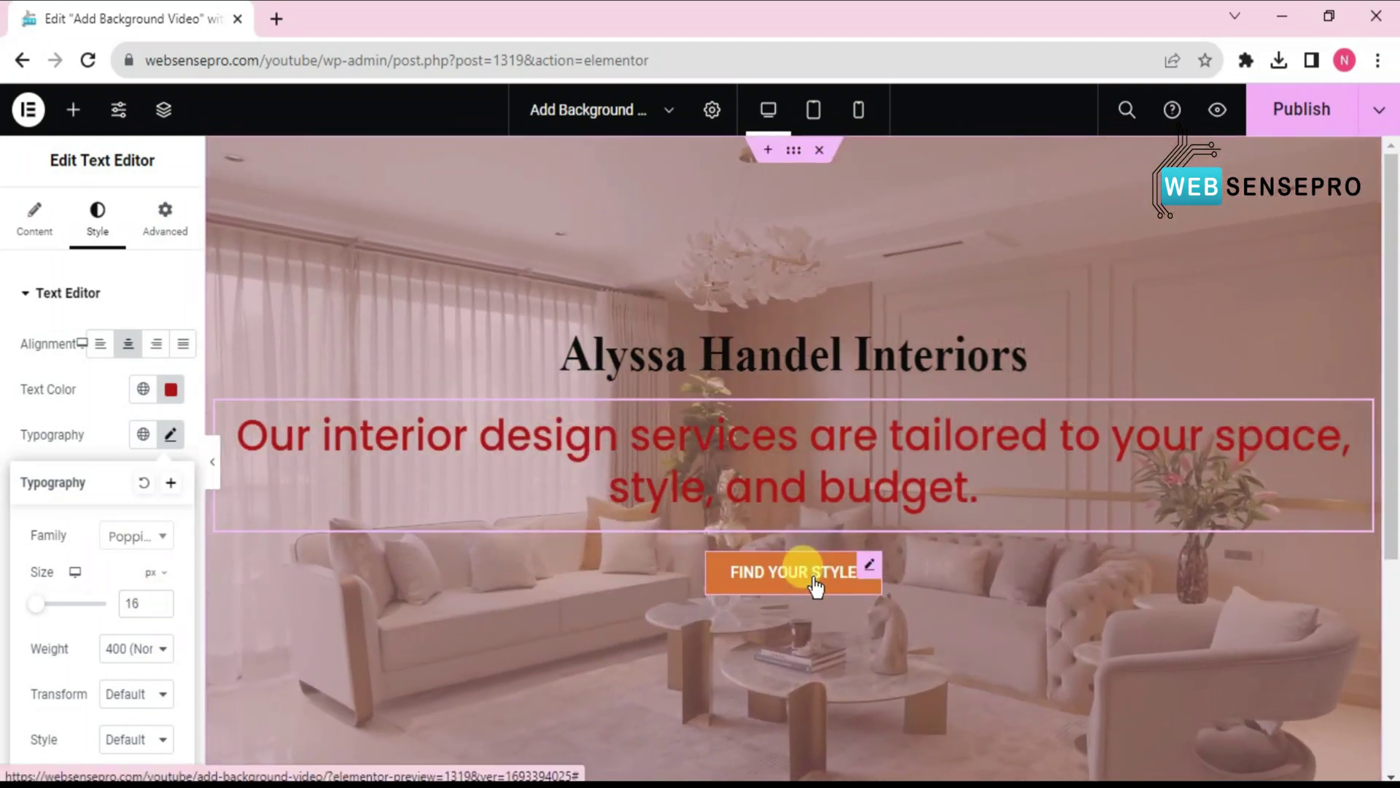
# Step: Set the FIND YOUR STYLE button's font family to Poppins and preview the page
pyautogui.click(815, 586)
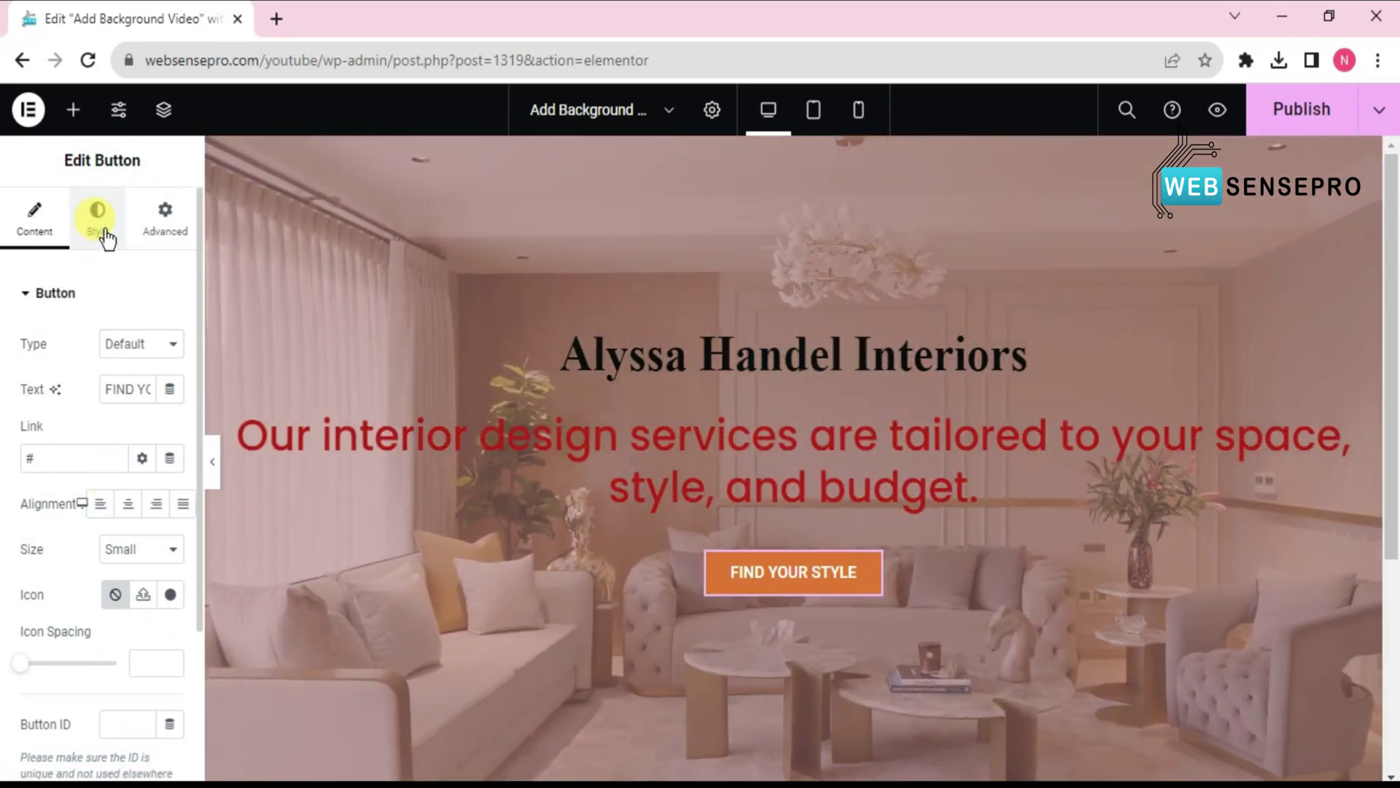
pyautogui.click(102, 232)
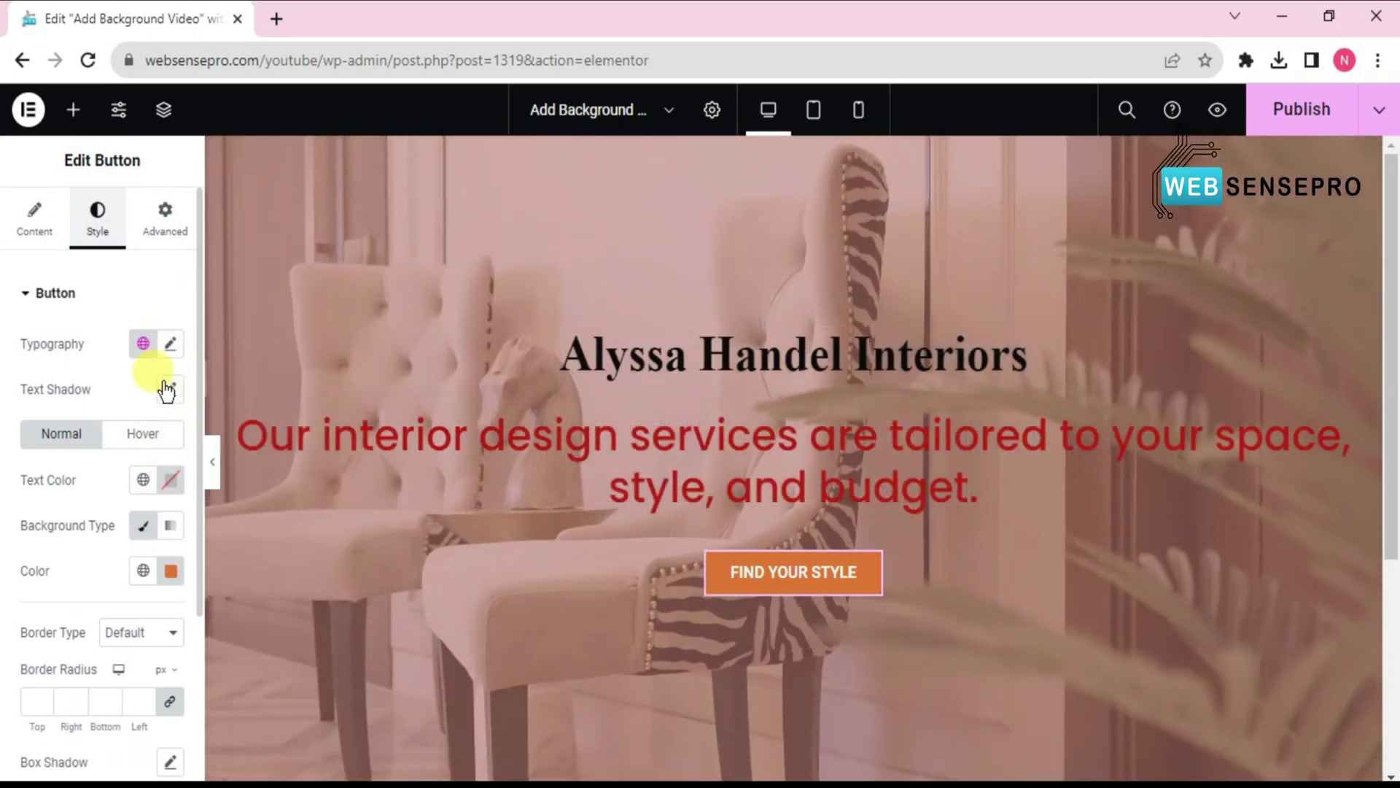
pyautogui.click(169, 345)
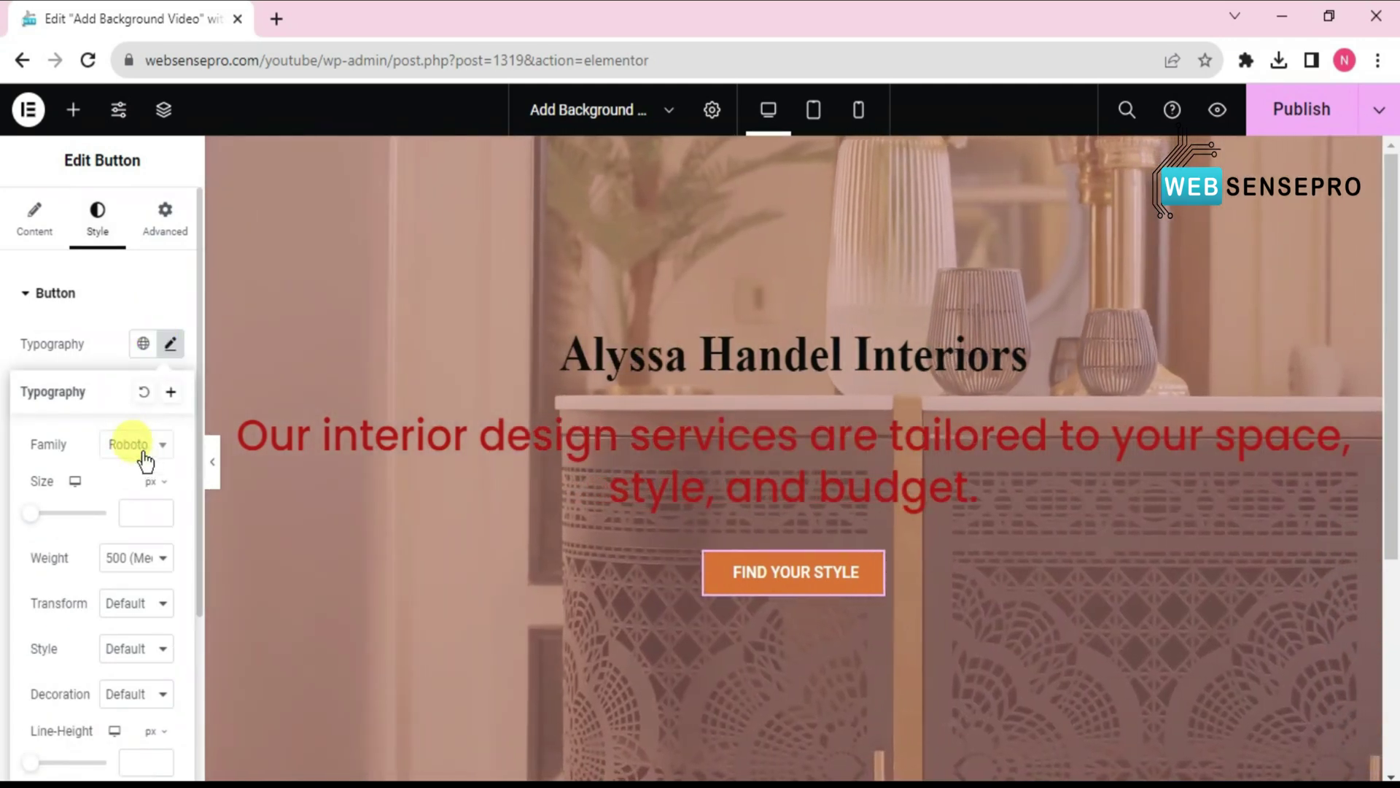
pyautogui.click(143, 454)
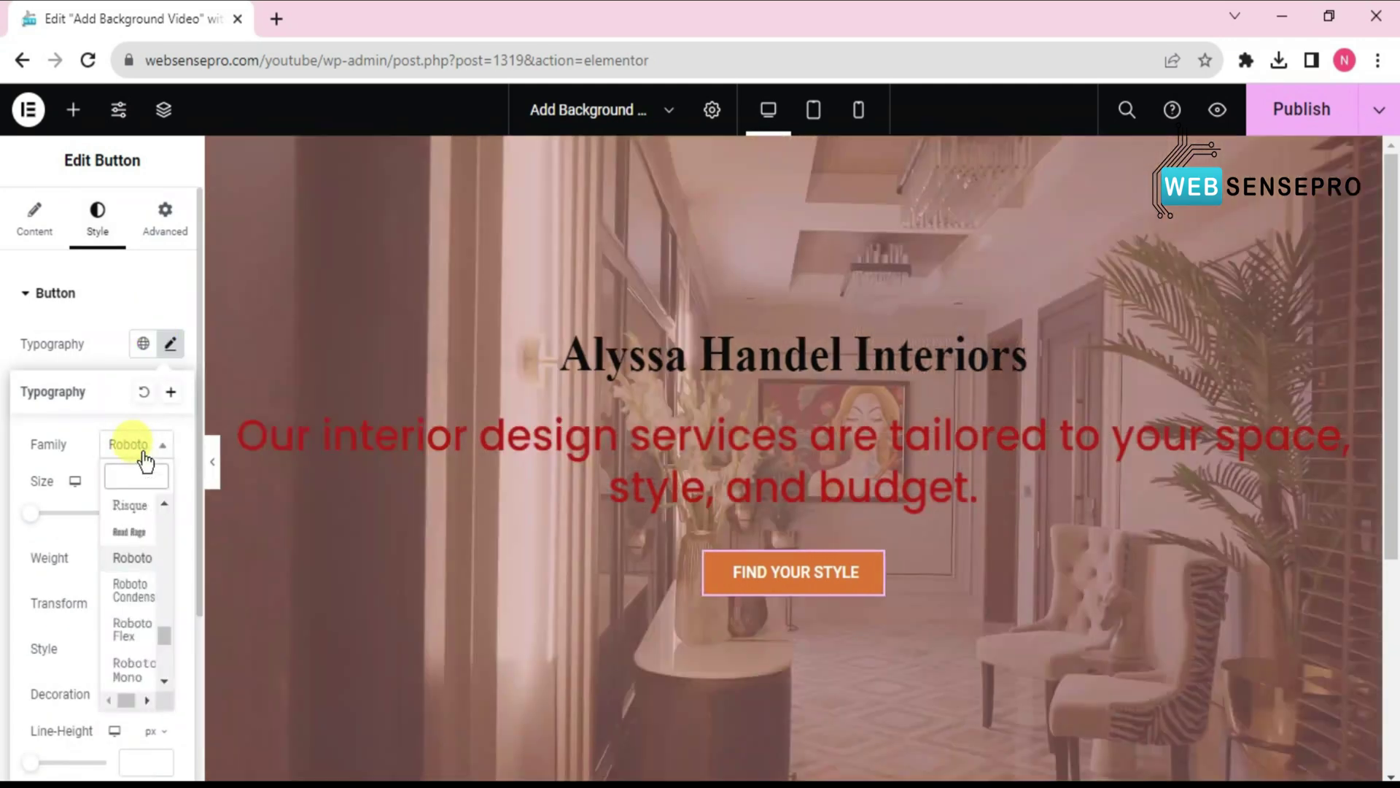
pyautogui.write('popp')
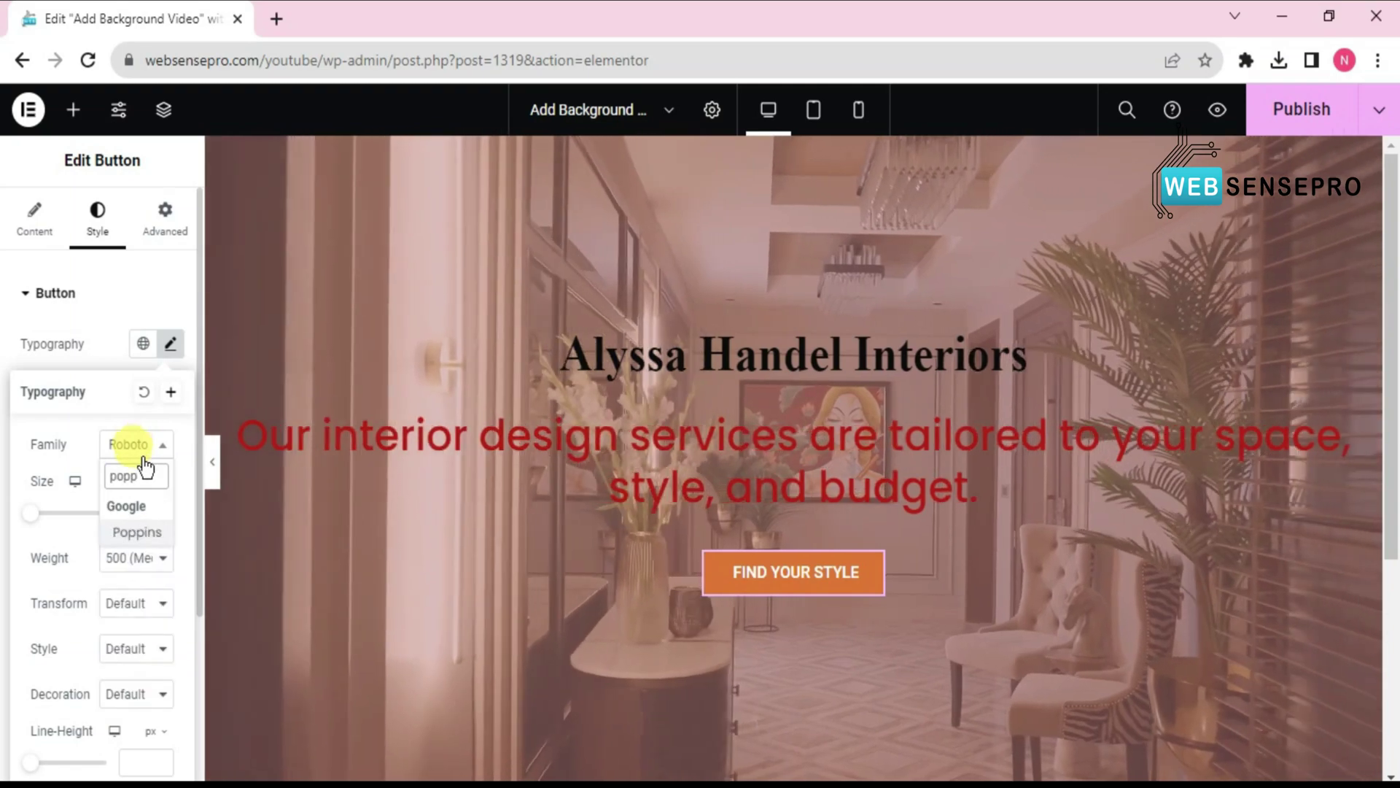
pyautogui.click(148, 533)
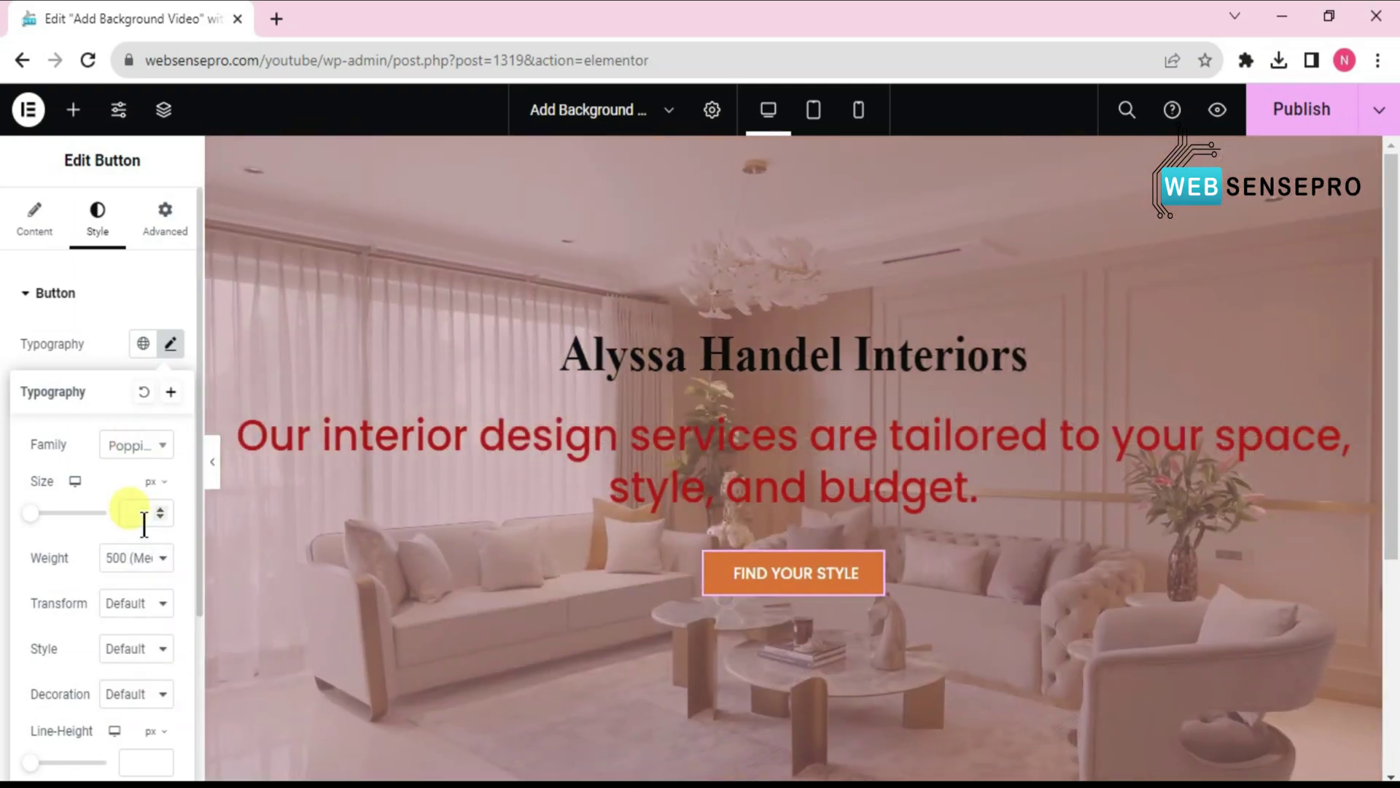
pyautogui.click(722, 674)
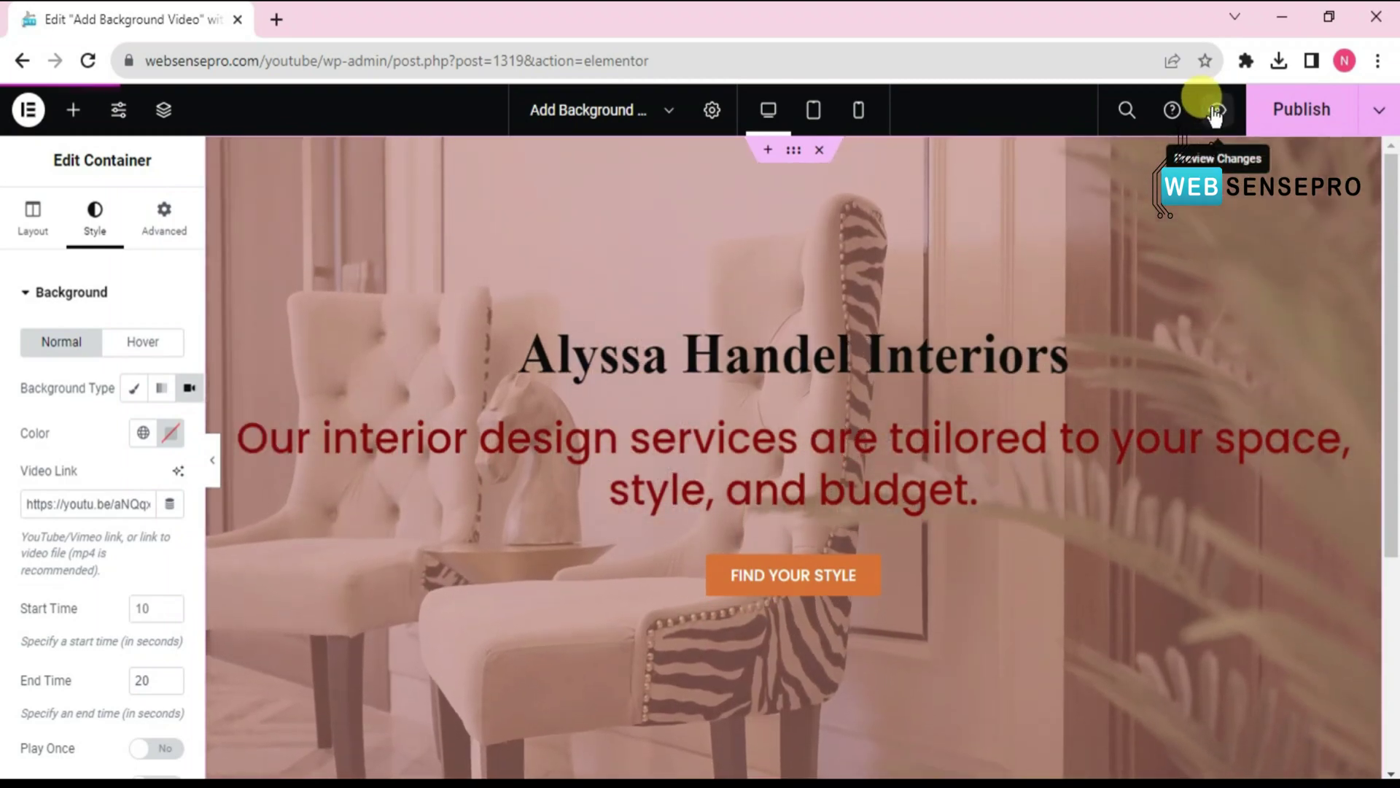
pyautogui.click(1215, 110)
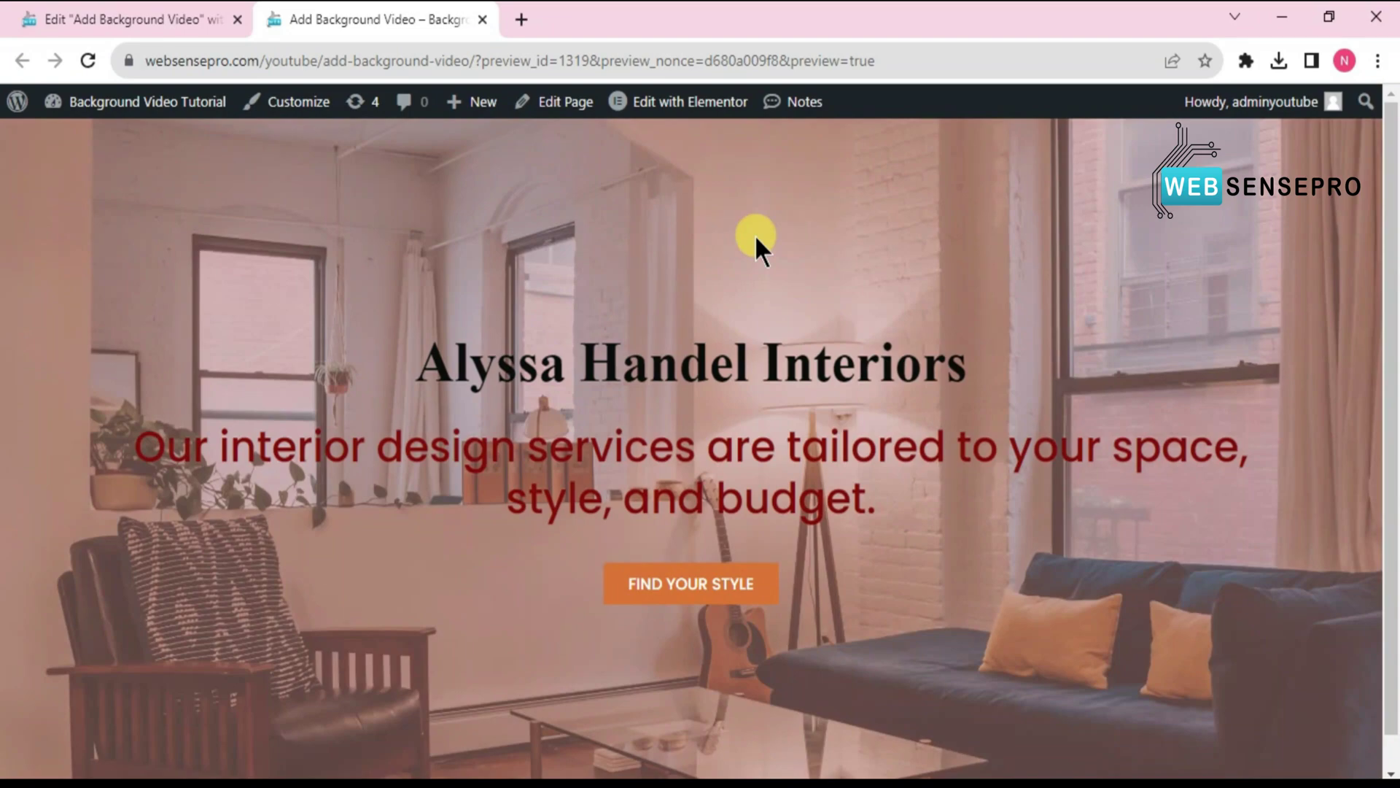